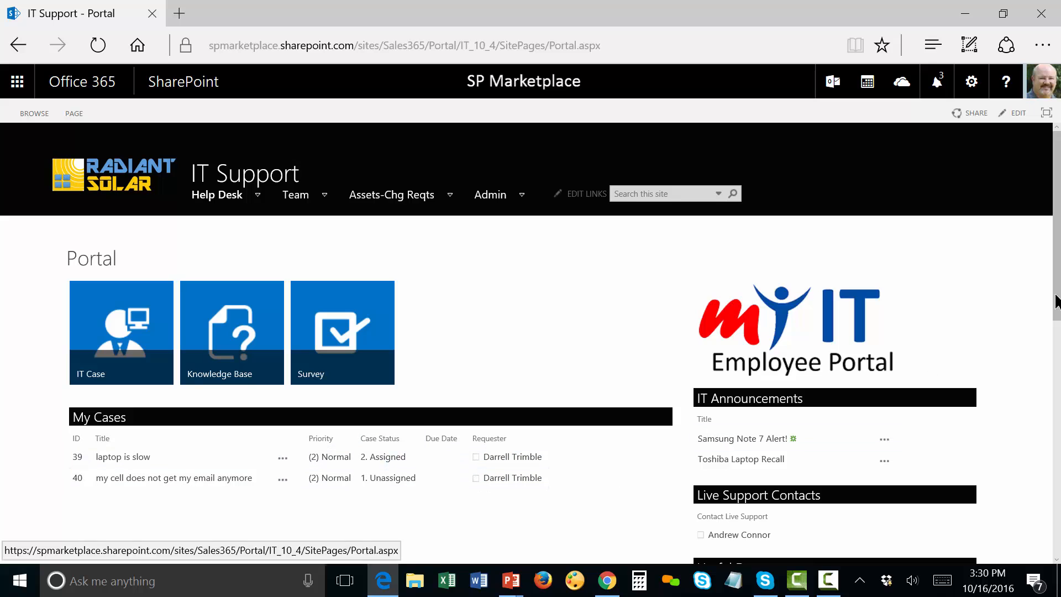
Step: Look through the IT Support portal's cases, announcements, live support contacts, useful documents and useful links
scroll(1056, 302, "down", 3)
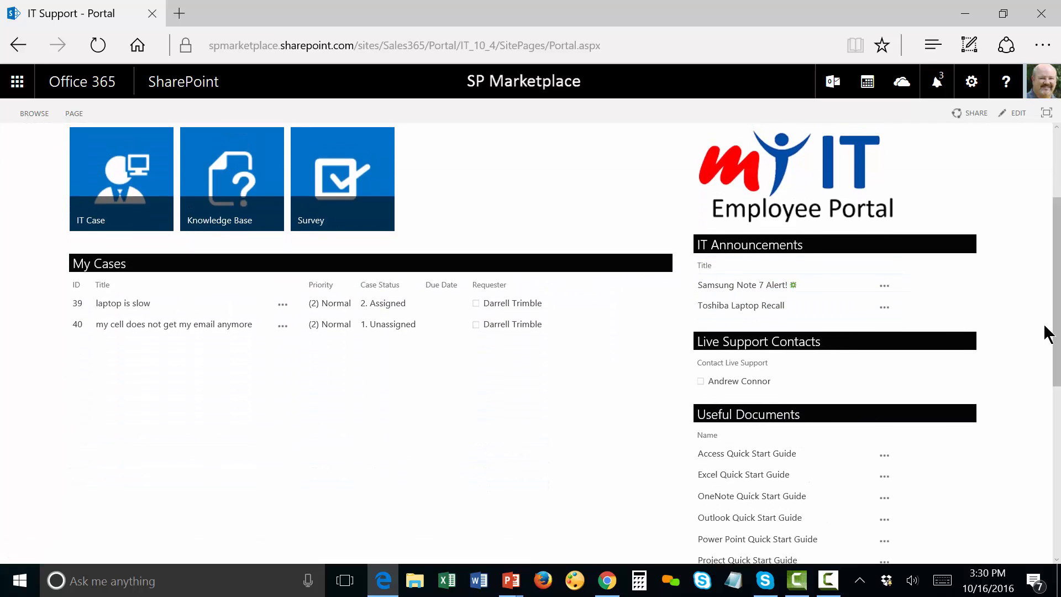
left_click_drag(1055, 339, 1058, 397)
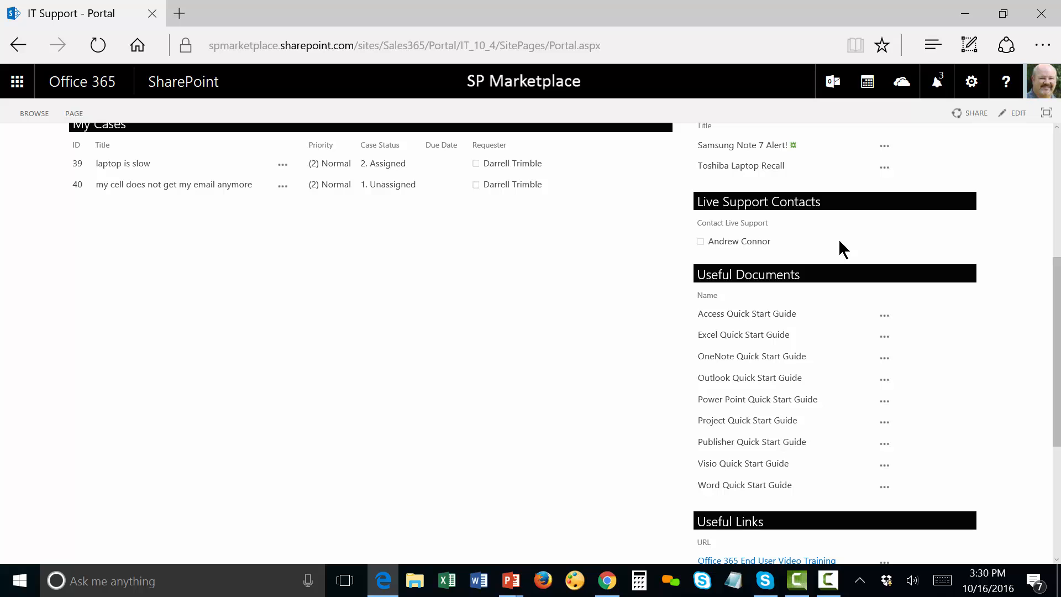
left_click_drag(1058, 340, 1057, 376)
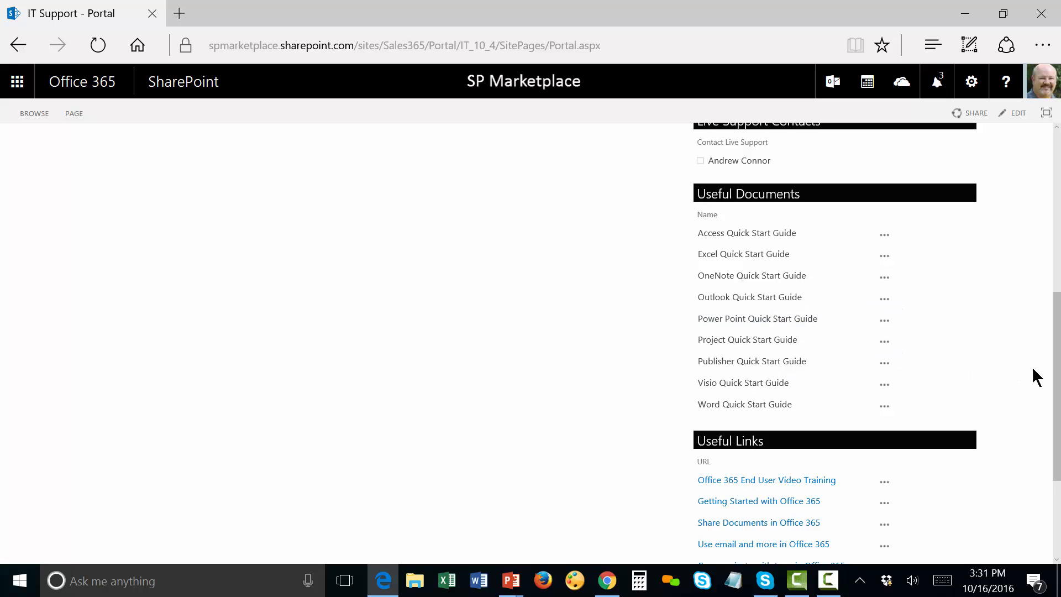
left_click_drag(1058, 380, 1058, 435)
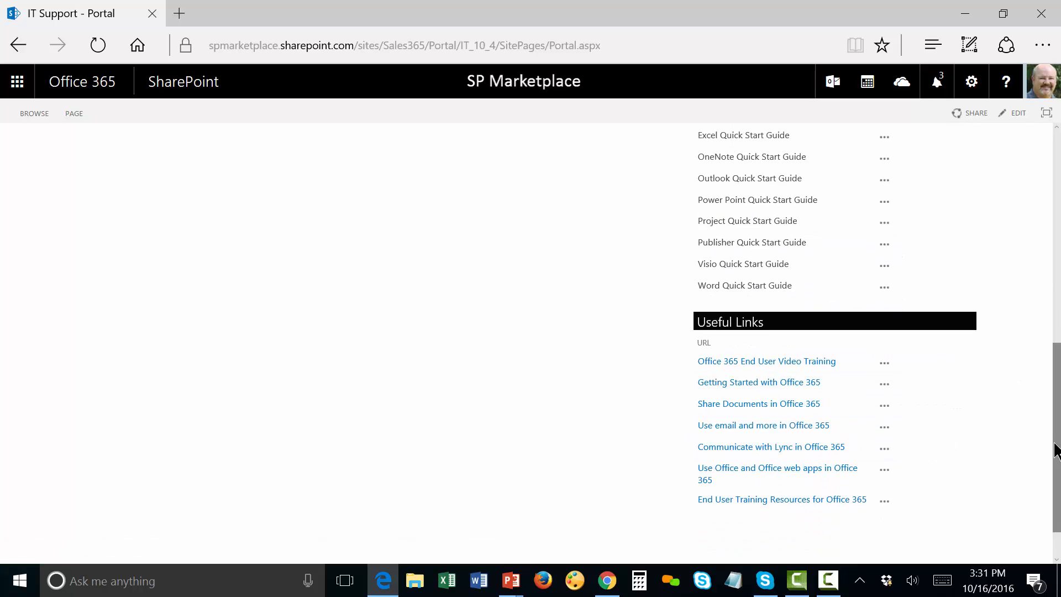
left_click_drag(1055, 441, 1058, 229)
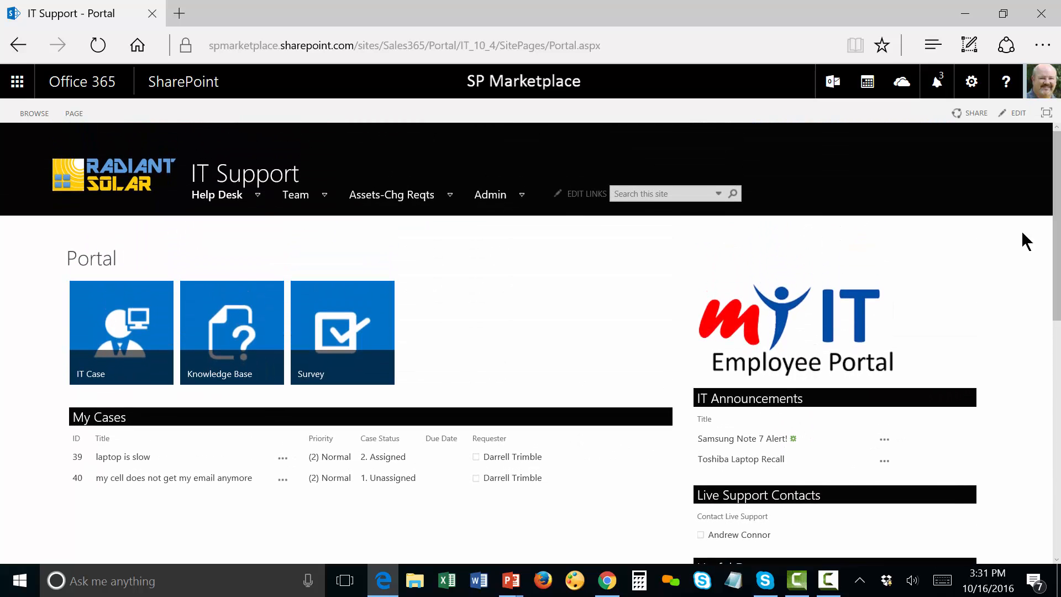
Step: Open the end-user knowledge base and filter its articles to the Cell Phone category only
left_click(222, 335)
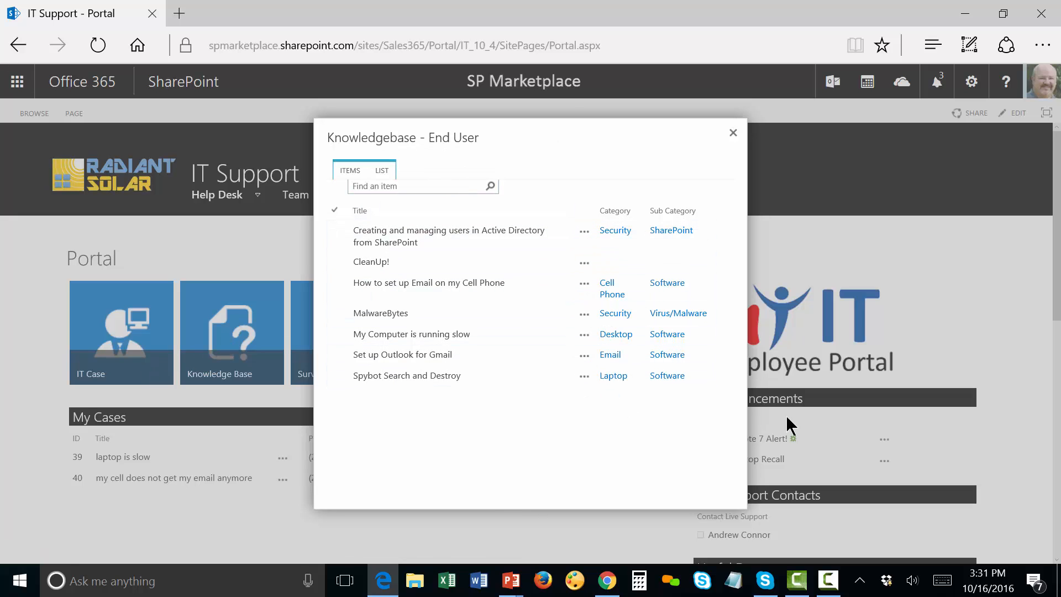
left_click(641, 213)
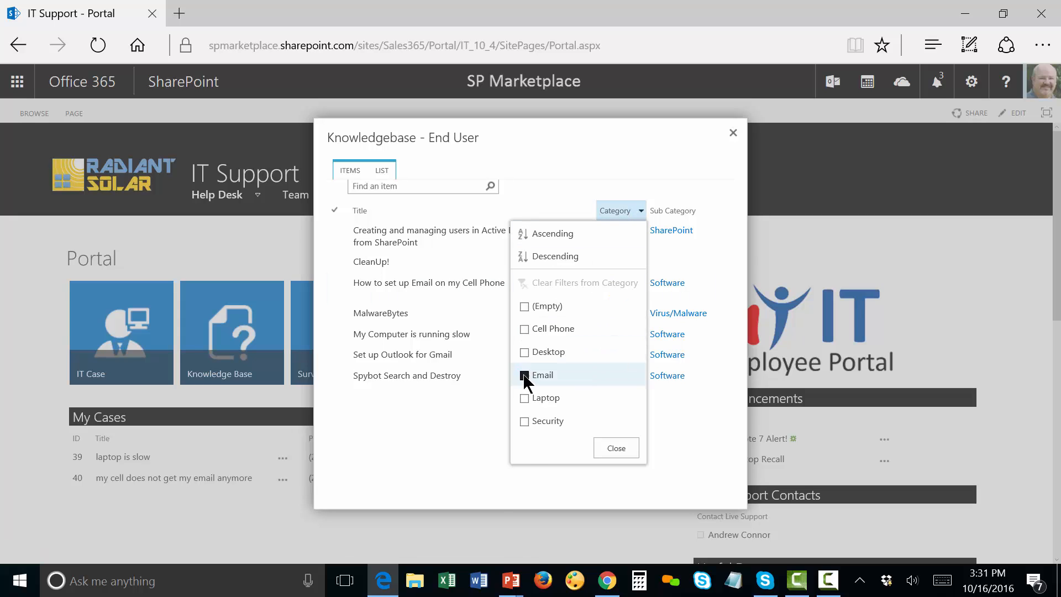
left_click(524, 375)
left_click(525, 329)
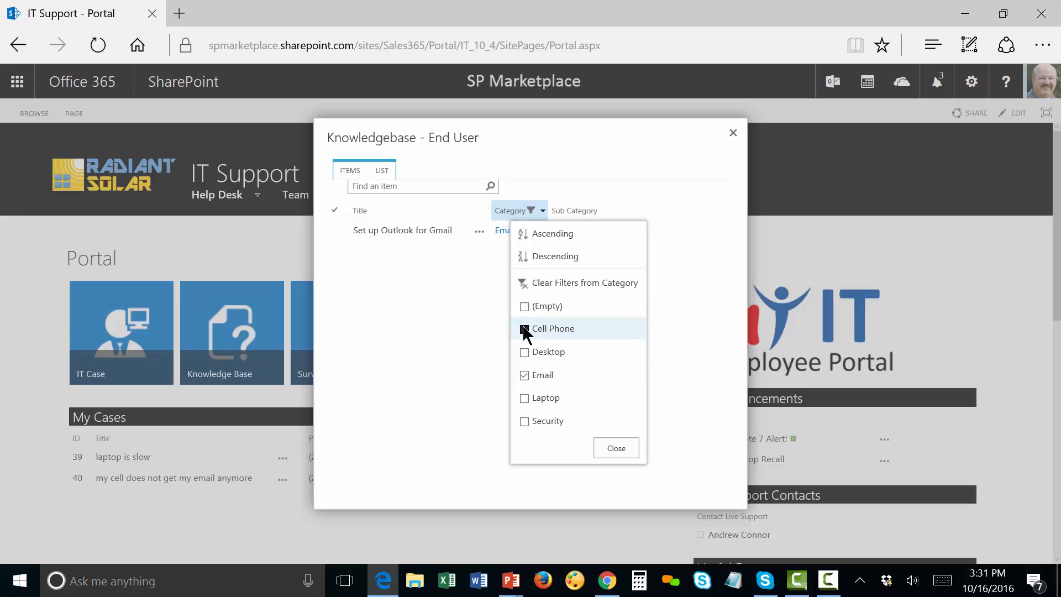
left_click(525, 376)
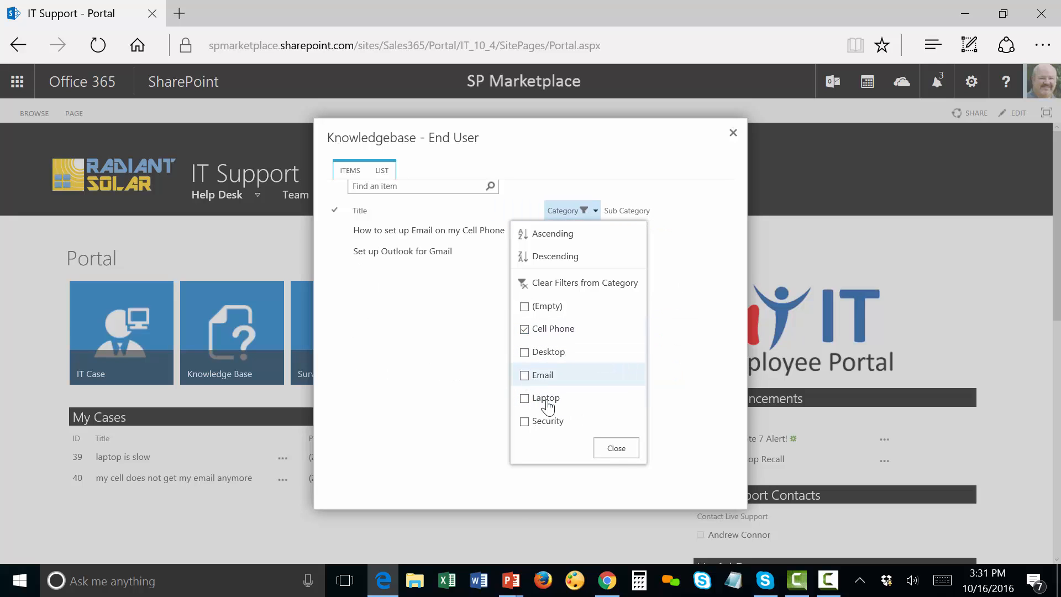
left_click(619, 448)
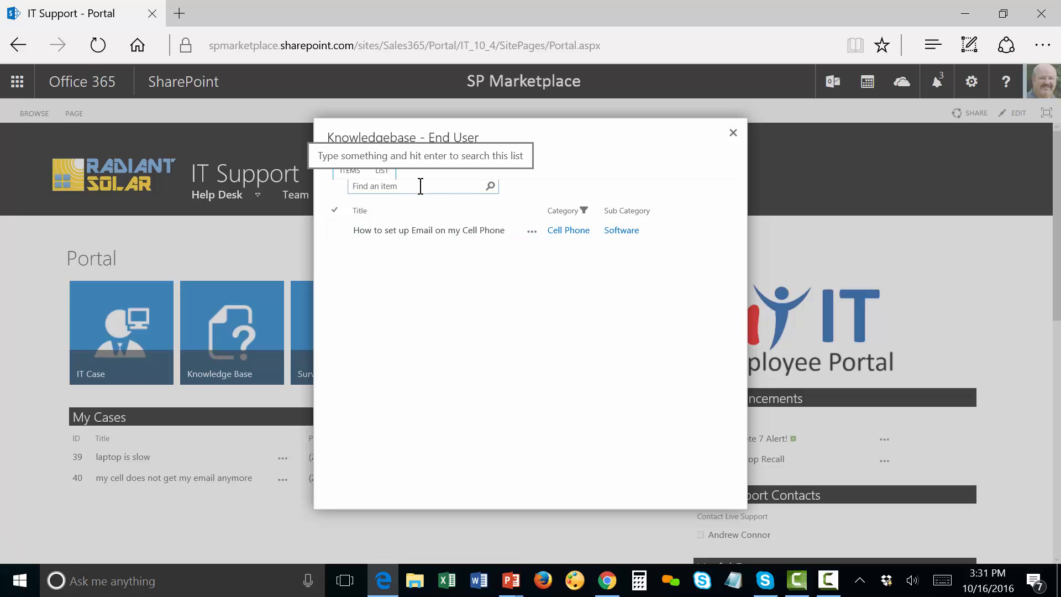
Step: Open the article "How to set up Email on my Cell Phone", read through its steps and close it
left_click(469, 231)
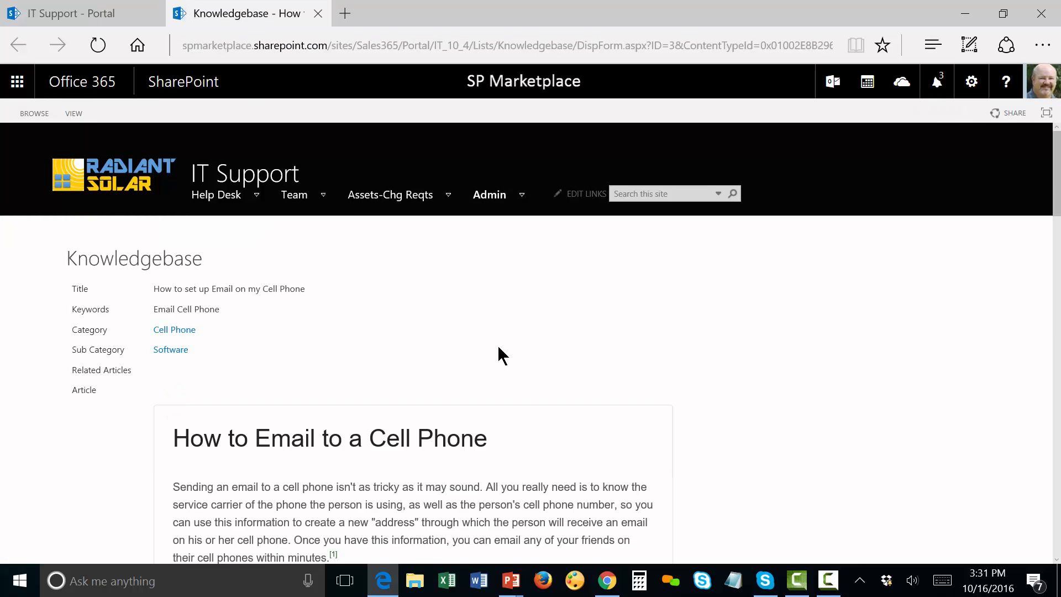
scroll(669, 406, "down", 6)
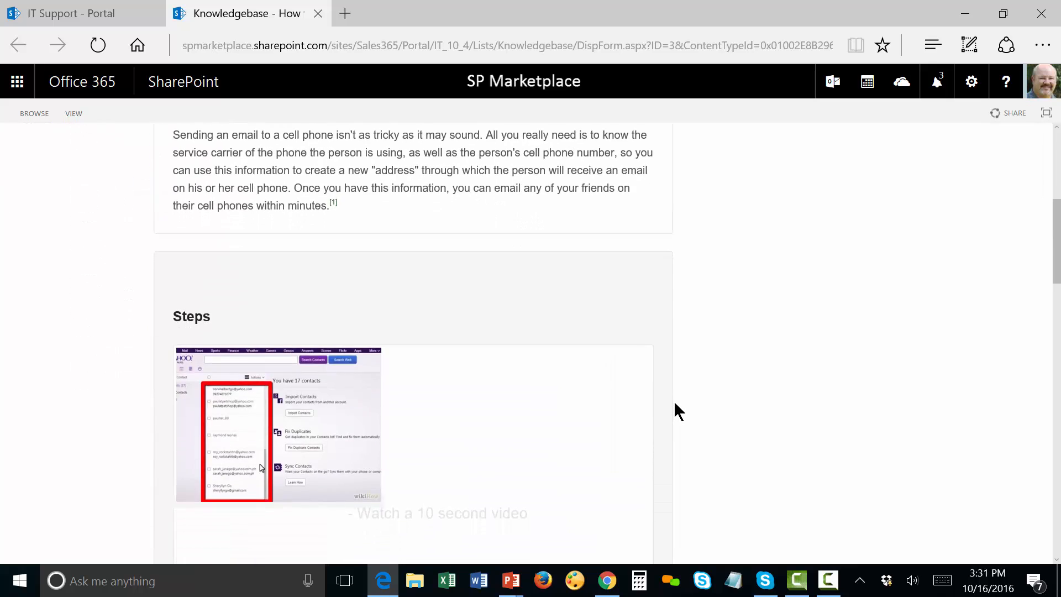
scroll(675, 406, "up", 3)
scroll(708, 436, "down", 3)
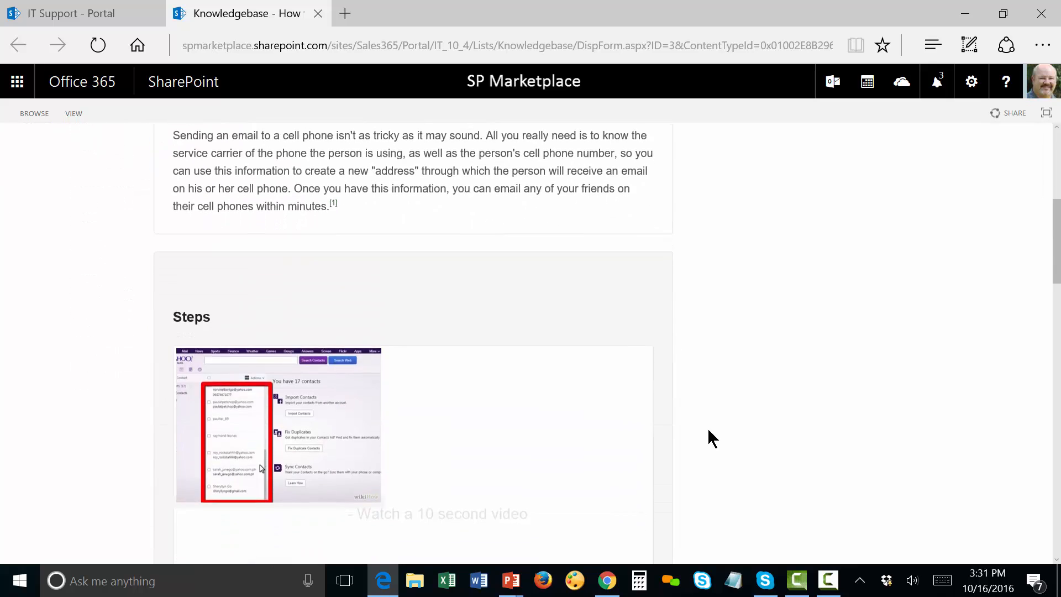
scroll(713, 439, "down", 9)
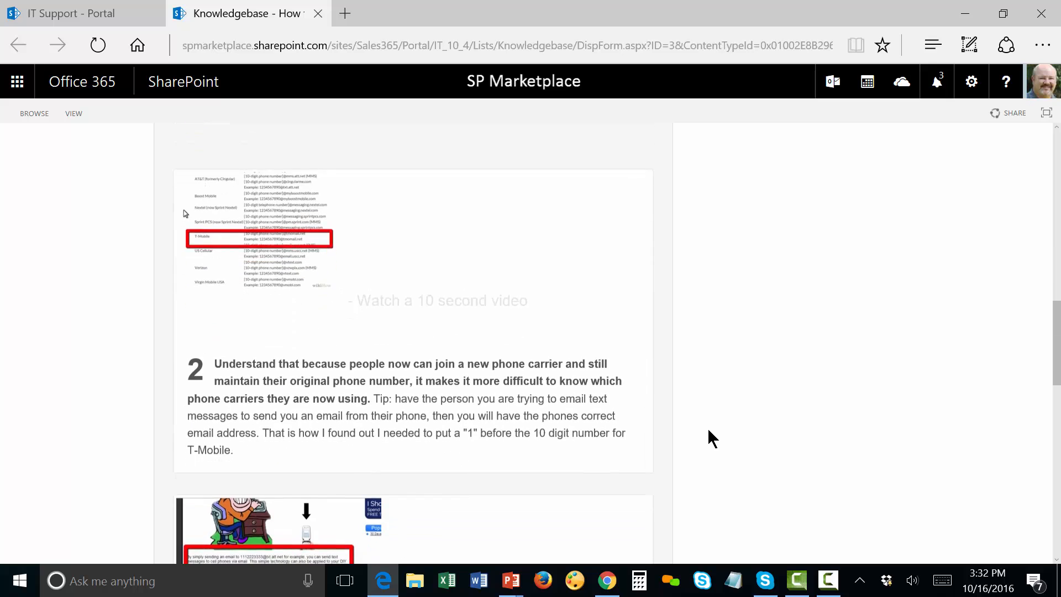
scroll(709, 438, "down", 5)
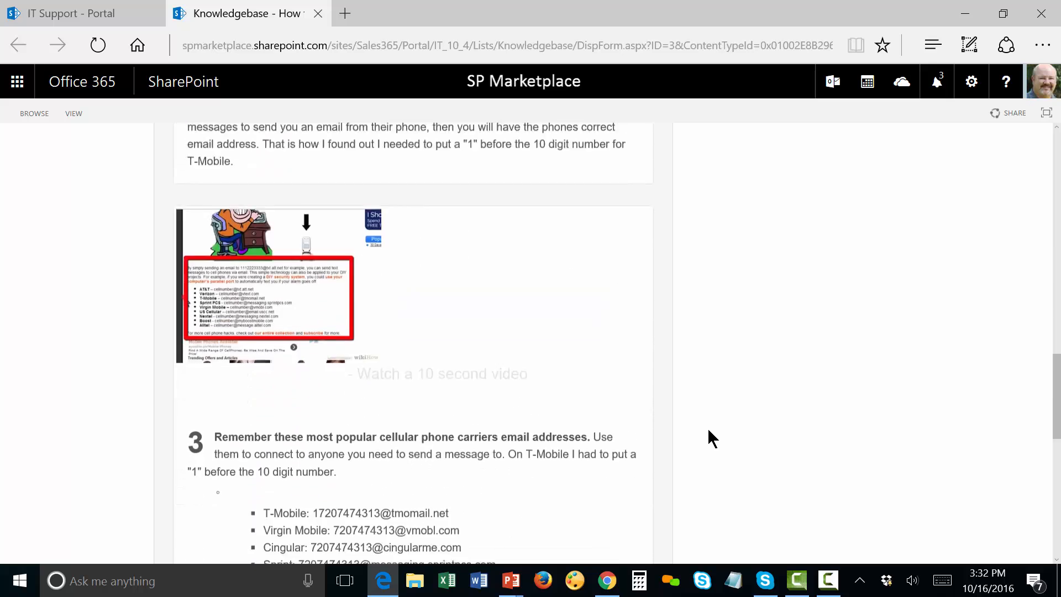
scroll(708, 431, "down", 1)
scroll(701, 430, "down", 3)
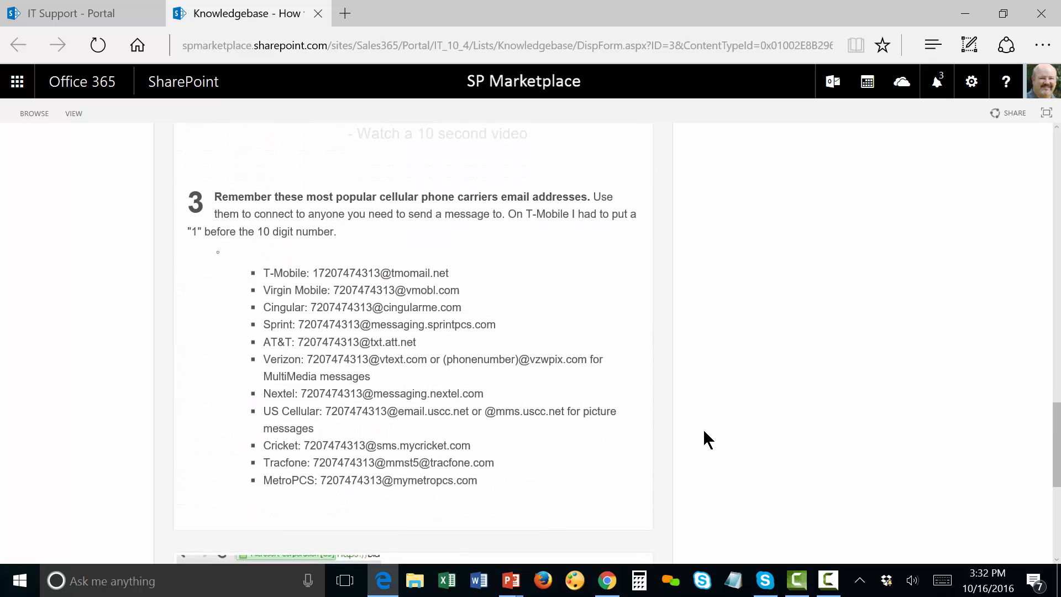
scroll(707, 439, "down", 3)
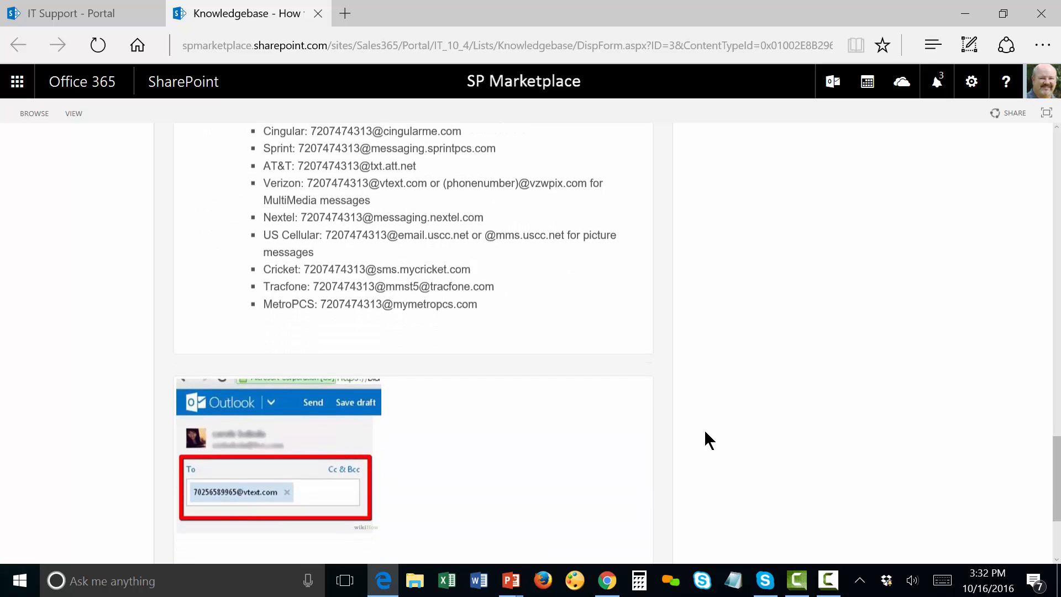
scroll(706, 440, "up", 15)
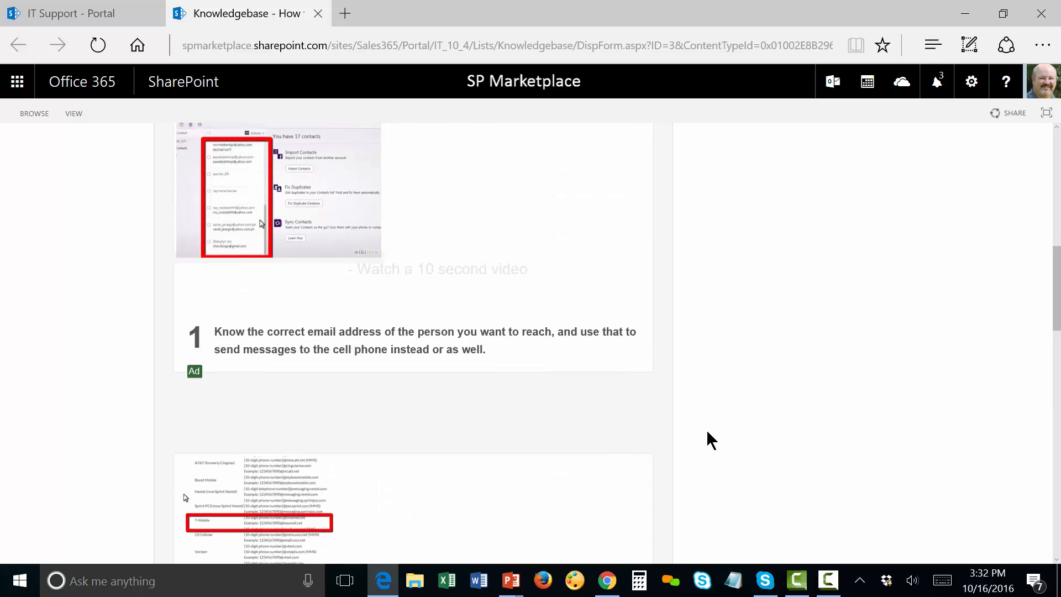
scroll(707, 429, "up", 5)
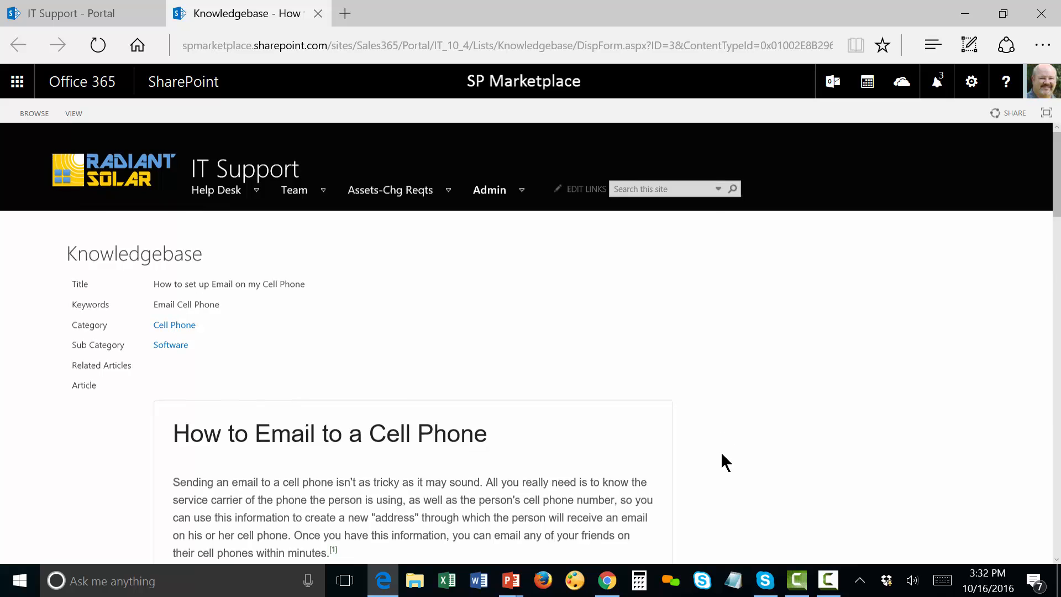
scroll(720, 451, "down", 6)
scroll(721, 455, "up", 3)
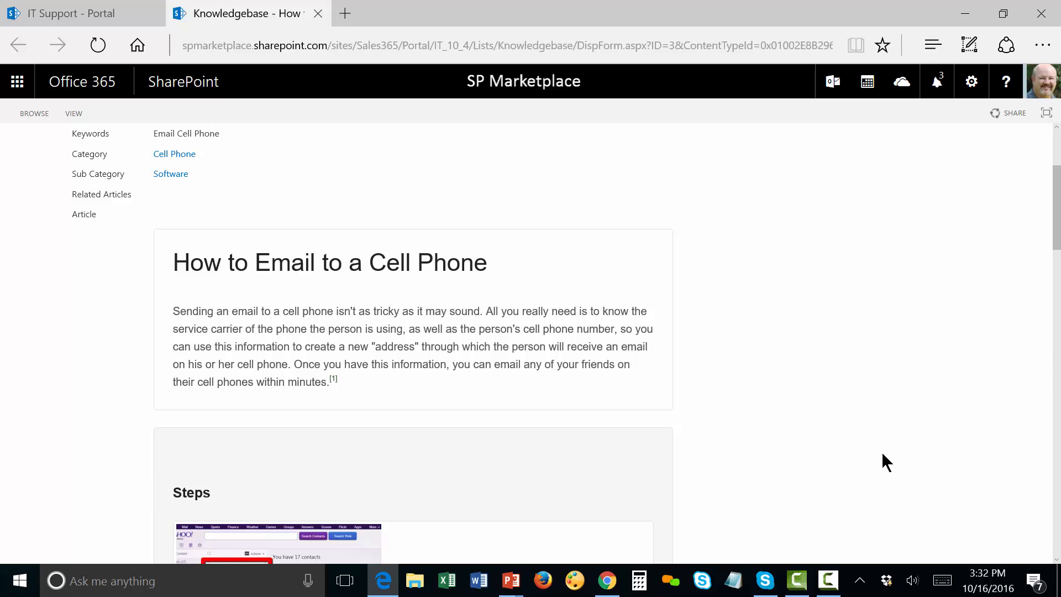
scroll(884, 454, "up", 3)
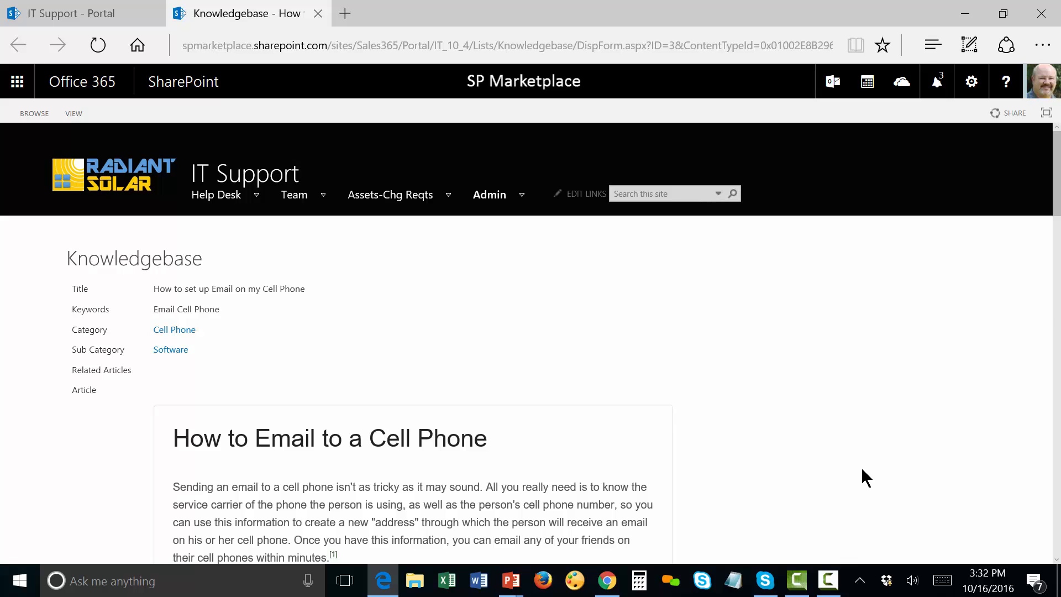
key("ctrl+w")
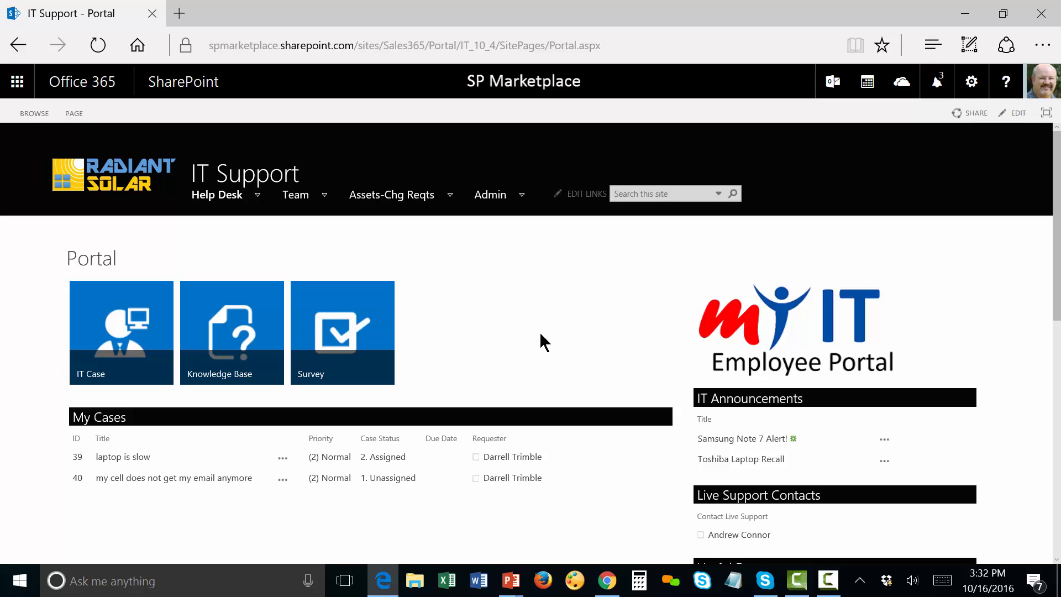
Step: Start a new IT case titled "Laptop runs slow" with the case category Laptop
left_click(131, 332)
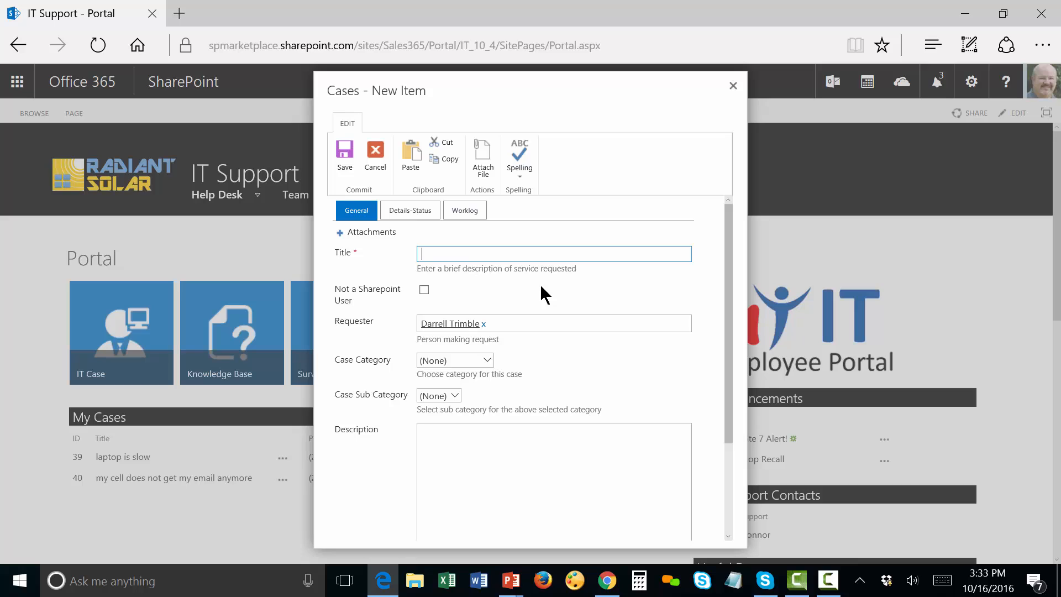
type("aptop runs slow")
left_click(486, 359)
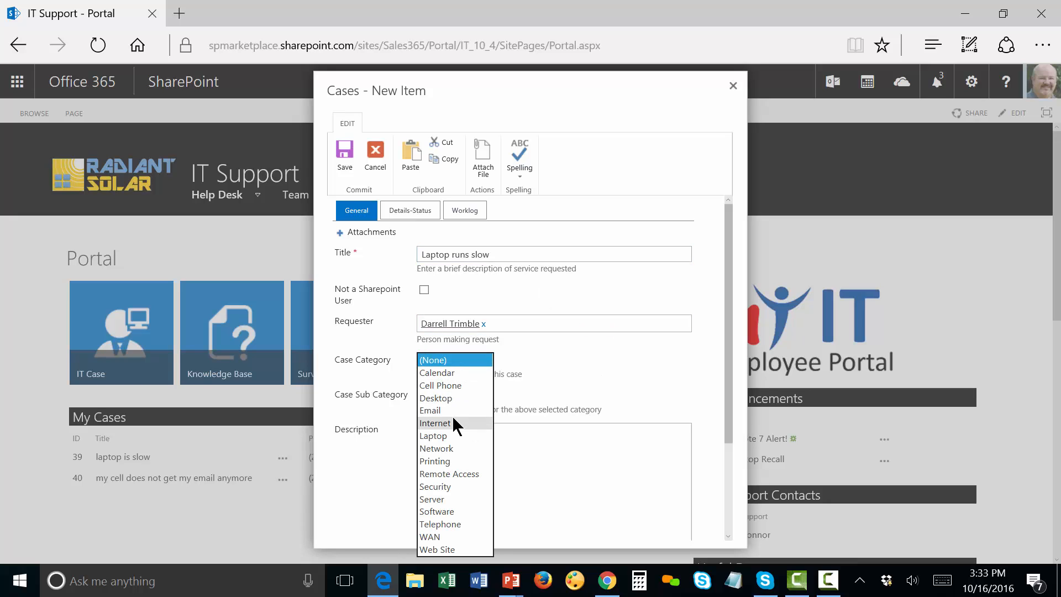
left_click(449, 435)
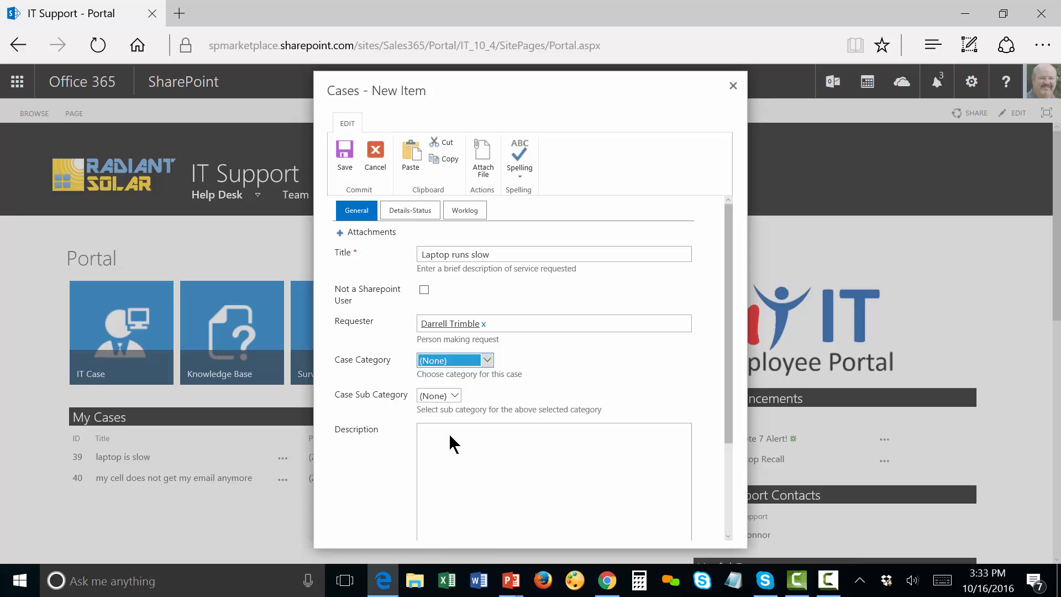
Step: Describe the case as "Laptop runs slow when I have 21 apps open at once" and review the form's remaining options and fields
left_click(452, 438)
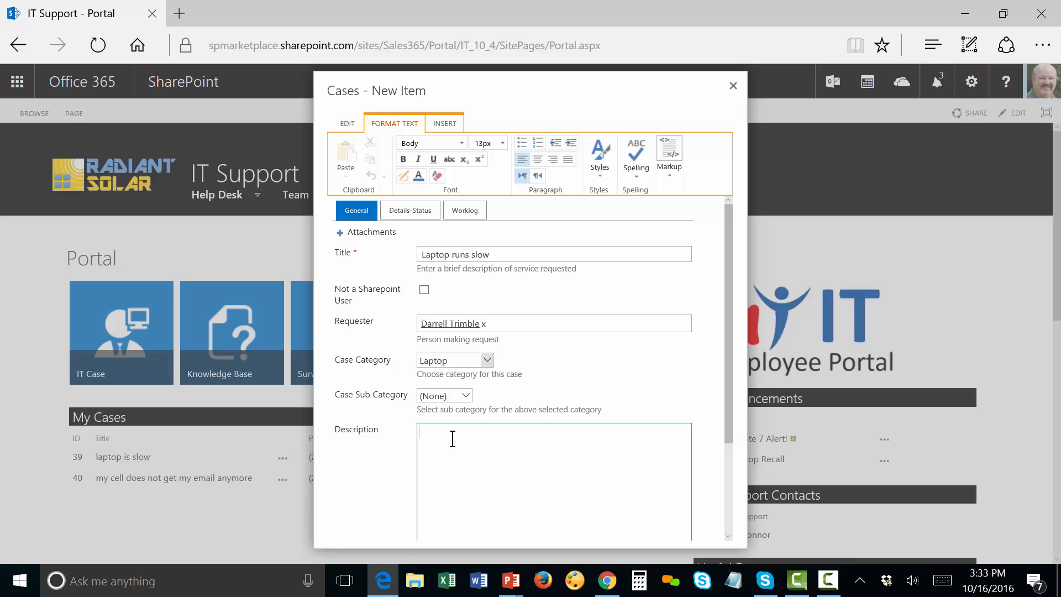
type("Laptop runs slow when I have 21 apps open at once")
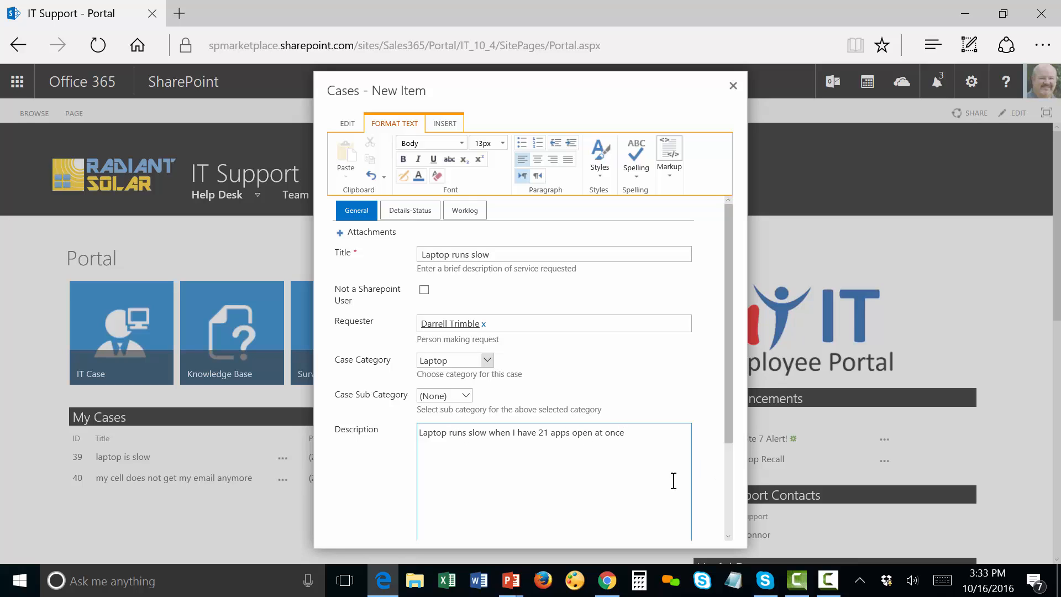
left_click(349, 125)
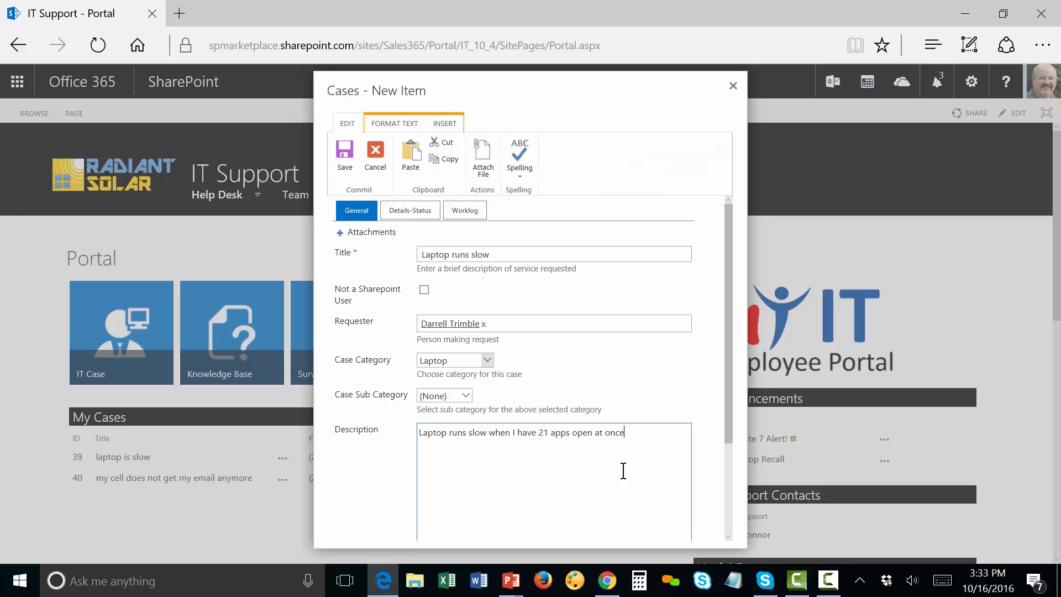
left_click(444, 123)
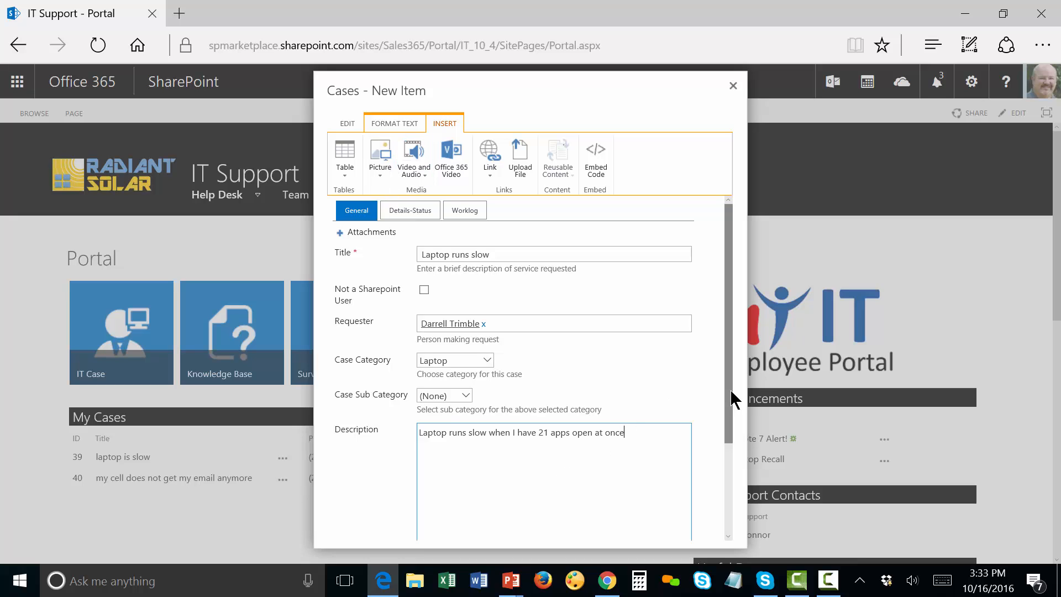
left_click_drag(727, 389, 731, 489)
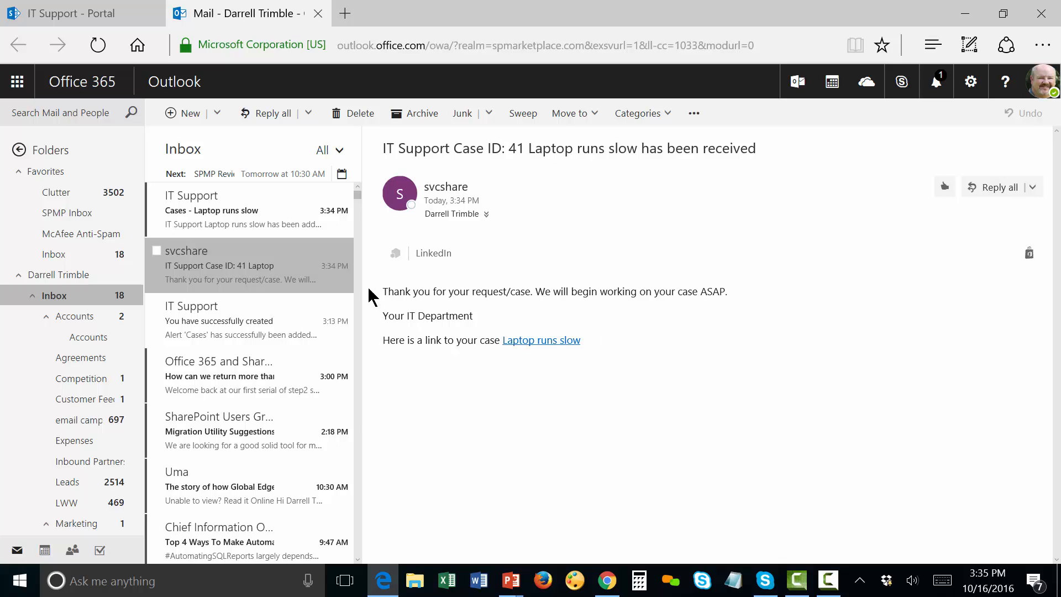
Step: Open the IT Support notification e-mail "Cases - Laptop runs slow" and examine the case details in it
left_click(237, 228)
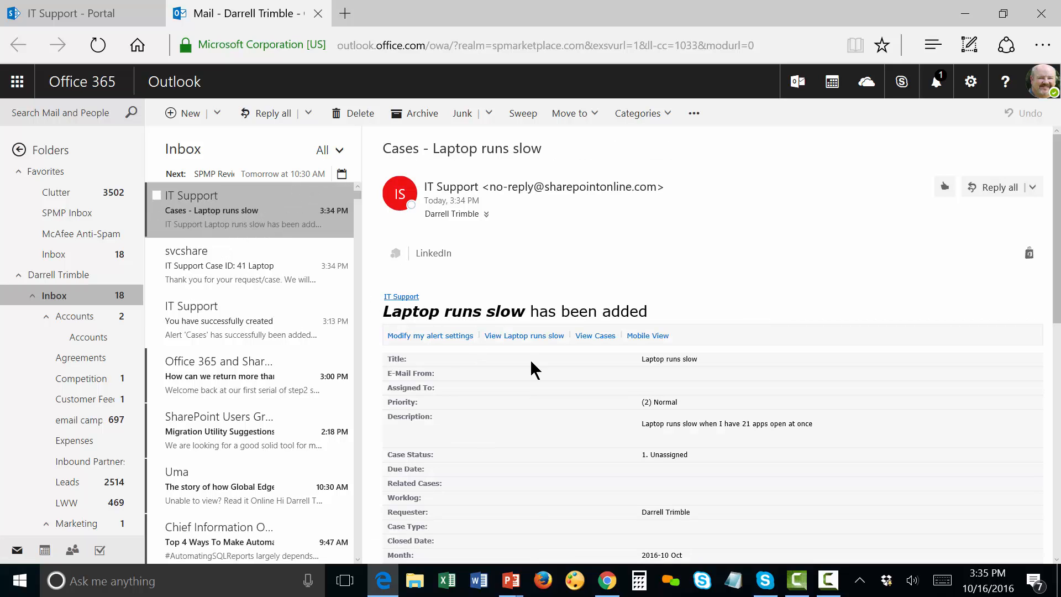
scroll(798, 439, "down", 6)
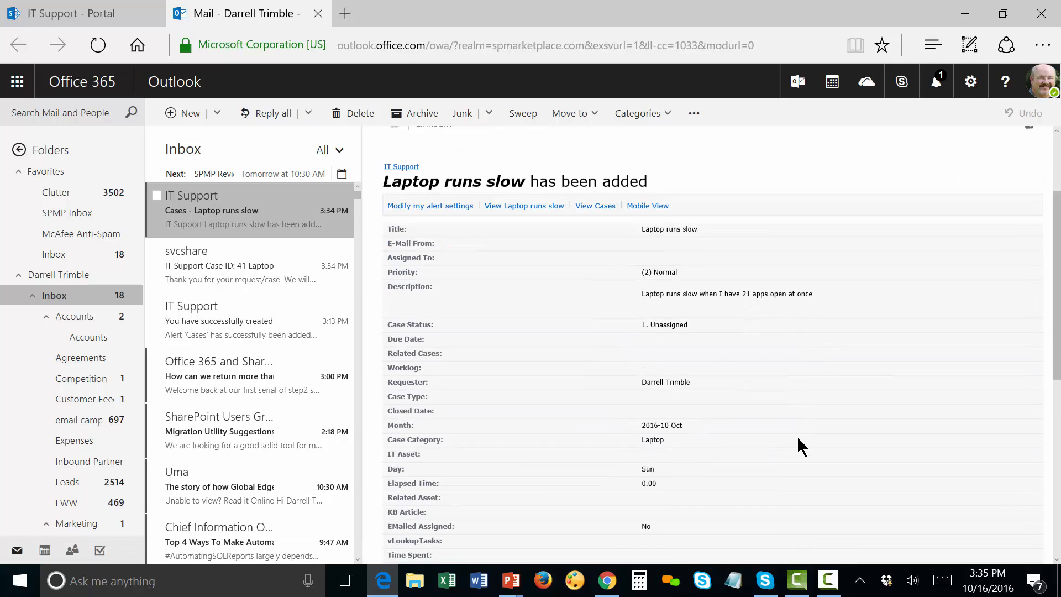
scroll(798, 439, "up", 6)
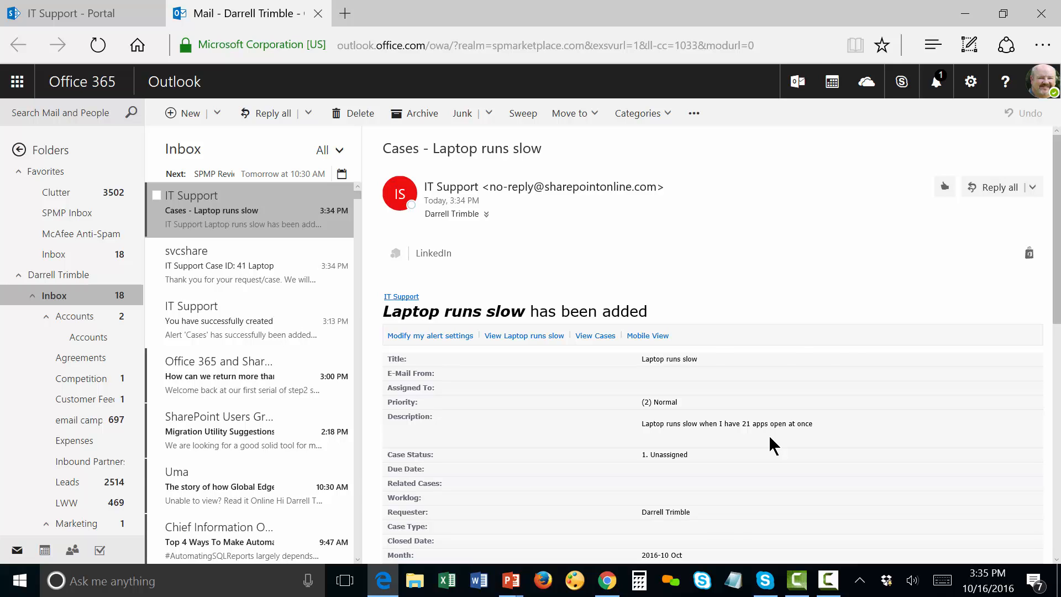
Step: Switch back to the IT Support SharePoint site and dismiss the app launcher covering its Home page
key("ctrl+Tab")
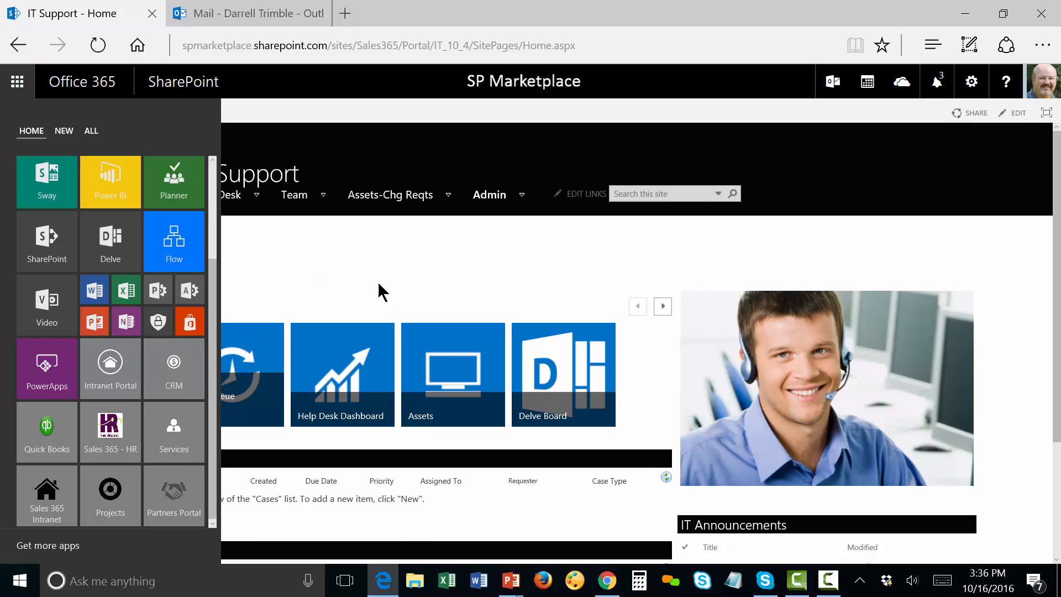
left_click(433, 280)
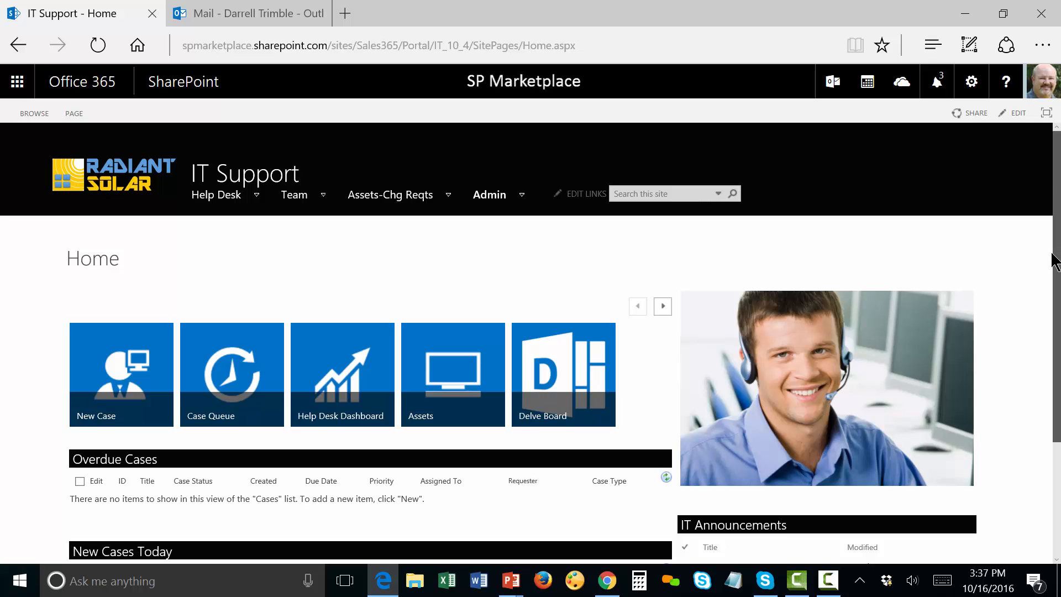
Step: Examine the IT Support home page's case lists and announcements, and the Help Desk, Team, Assets-Chg Reqts and Admin navigation options
left_click_drag(1055, 260, 1037, 360)
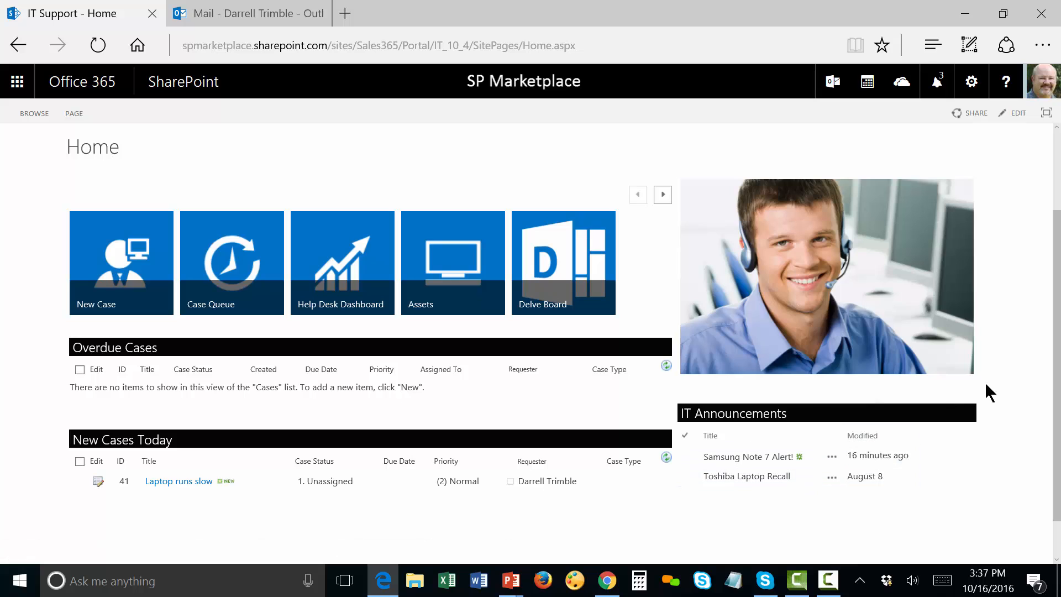
left_click_drag(1055, 365, 1056, 335)
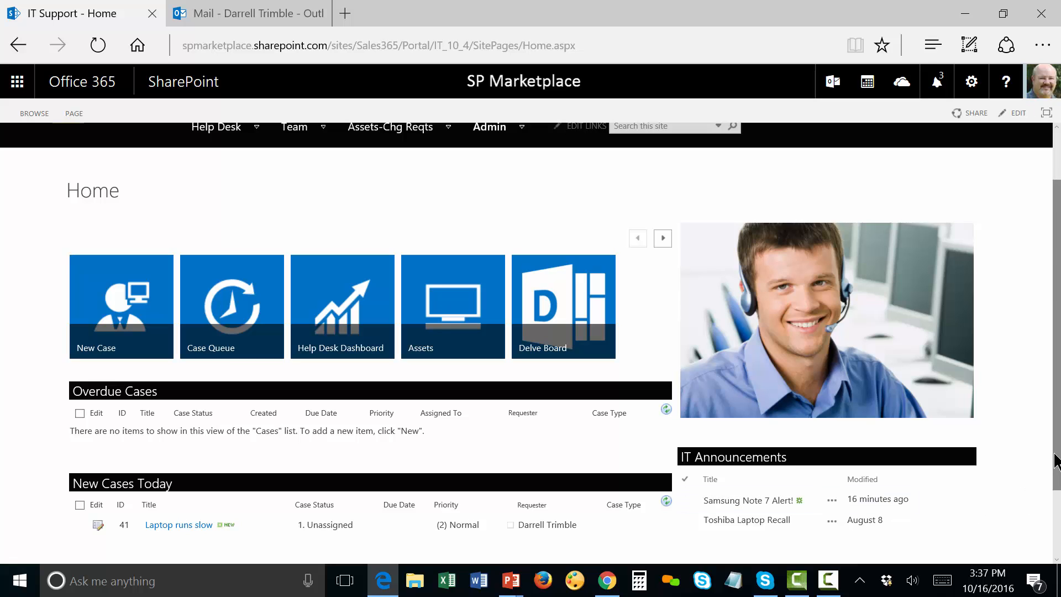
left_click_drag(1057, 410, 1058, 369)
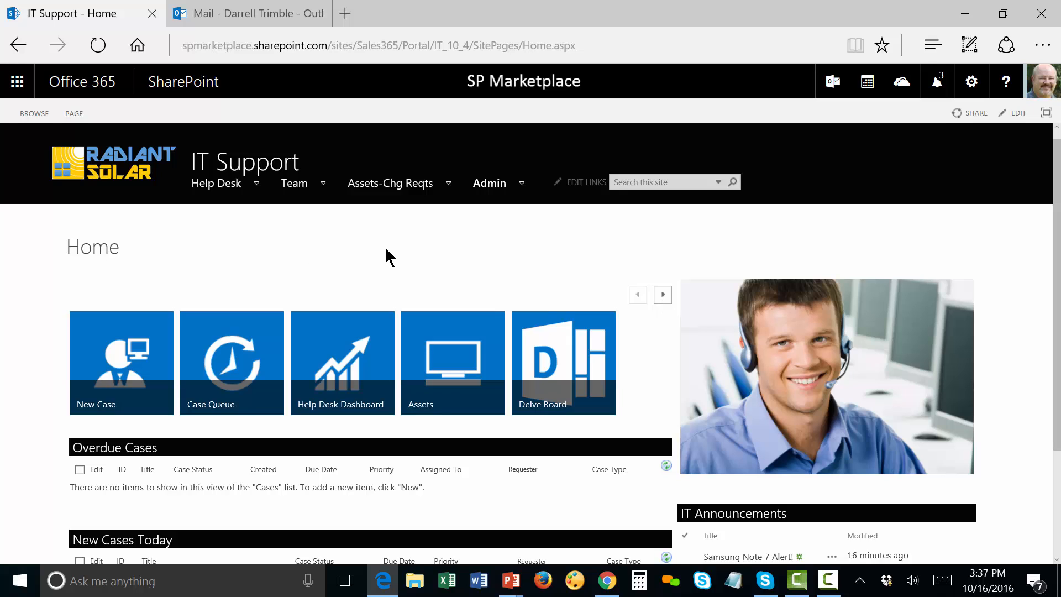
mouse_move(226, 191)
mouse_move(414, 188)
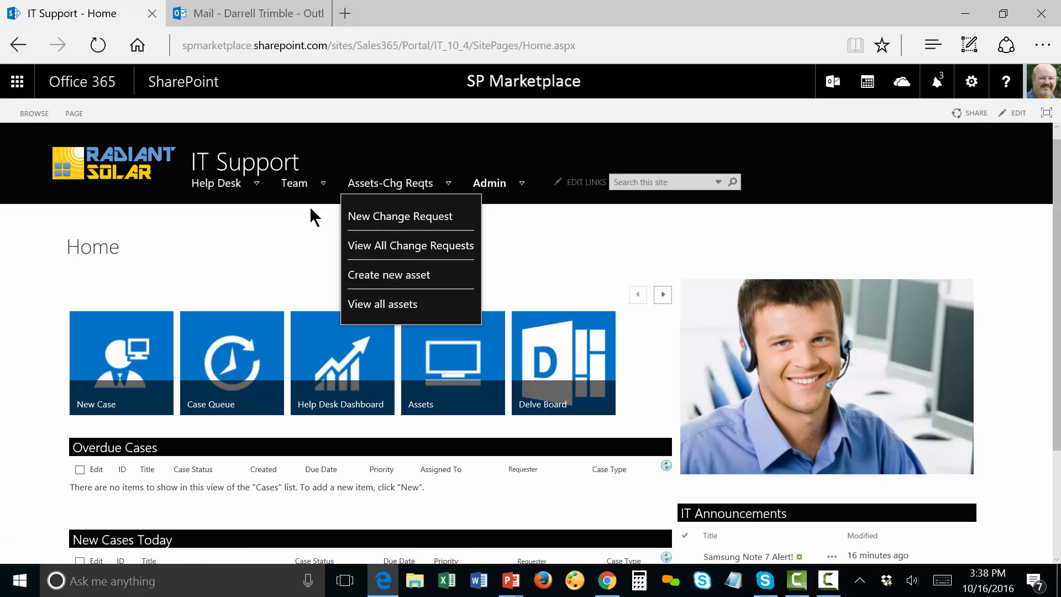
mouse_move(300, 192)
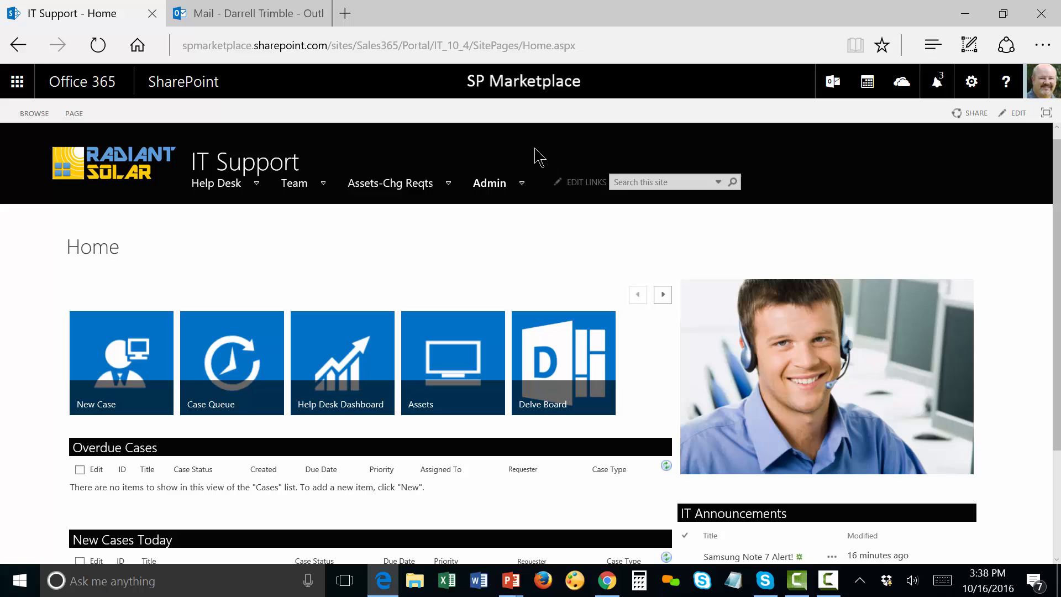
mouse_move(489, 183)
Step: Open the "Laptop runs slow" case from New Cases Today for editing and review its general fields
scroll(572, 271, "down", 3)
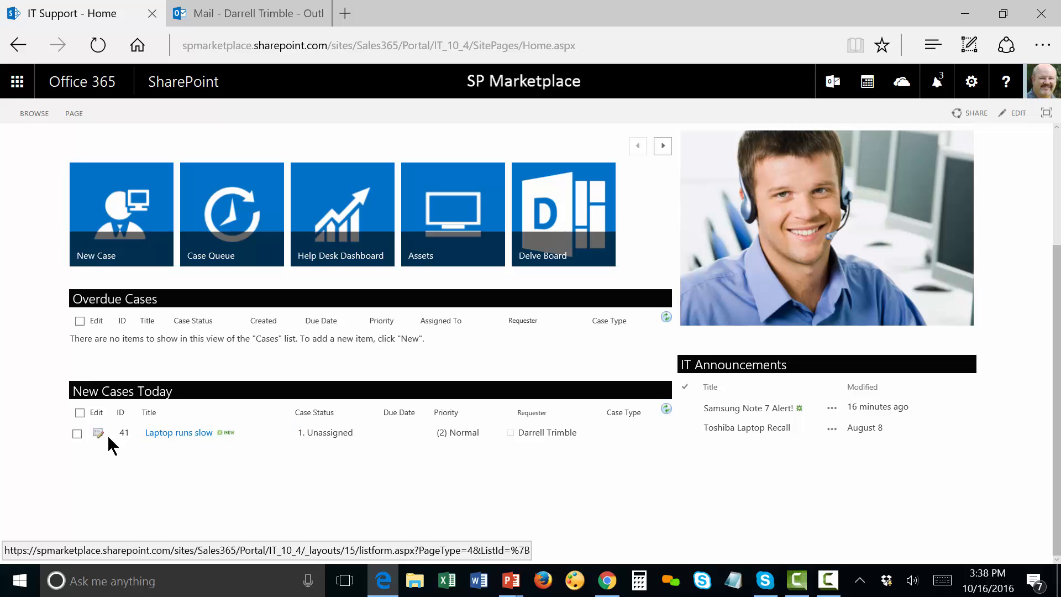
left_click(97, 436)
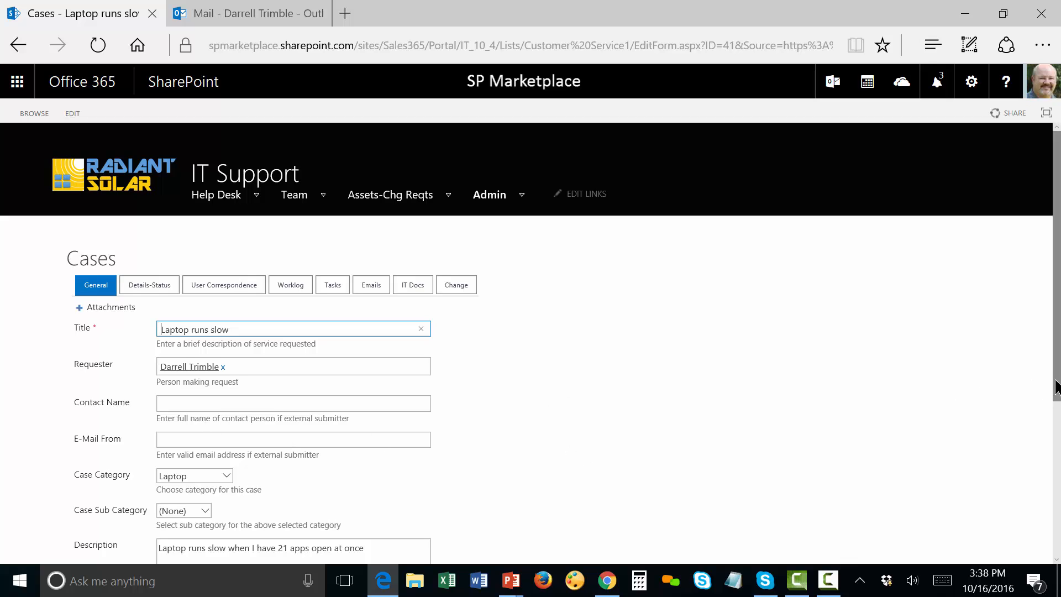
left_click_drag(1055, 387, 1054, 466)
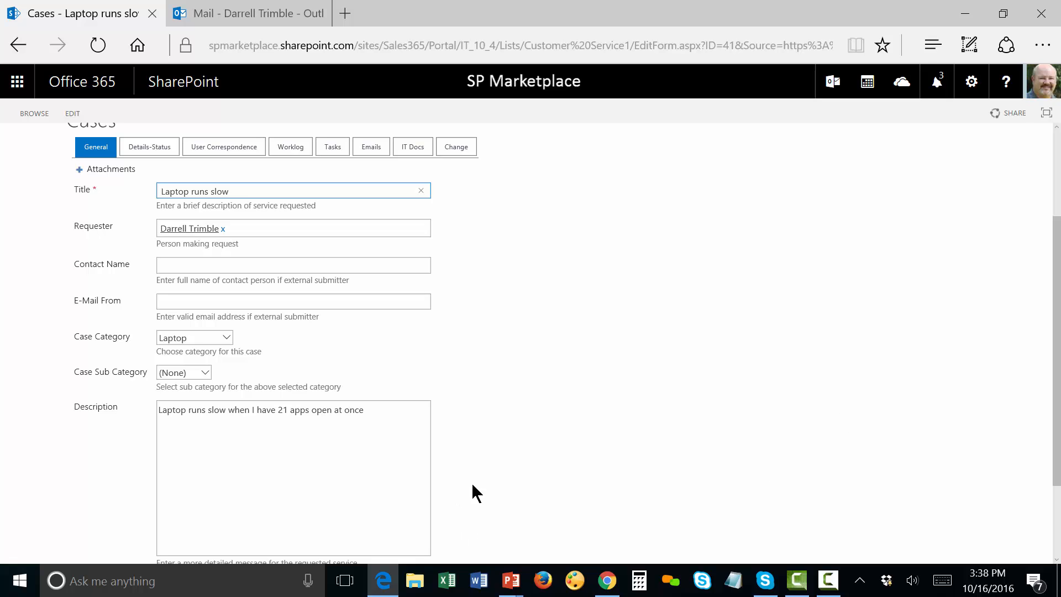
Step: In the case's status details, set the case status to "2. Assigned" and the case type to Problem
left_click(155, 152)
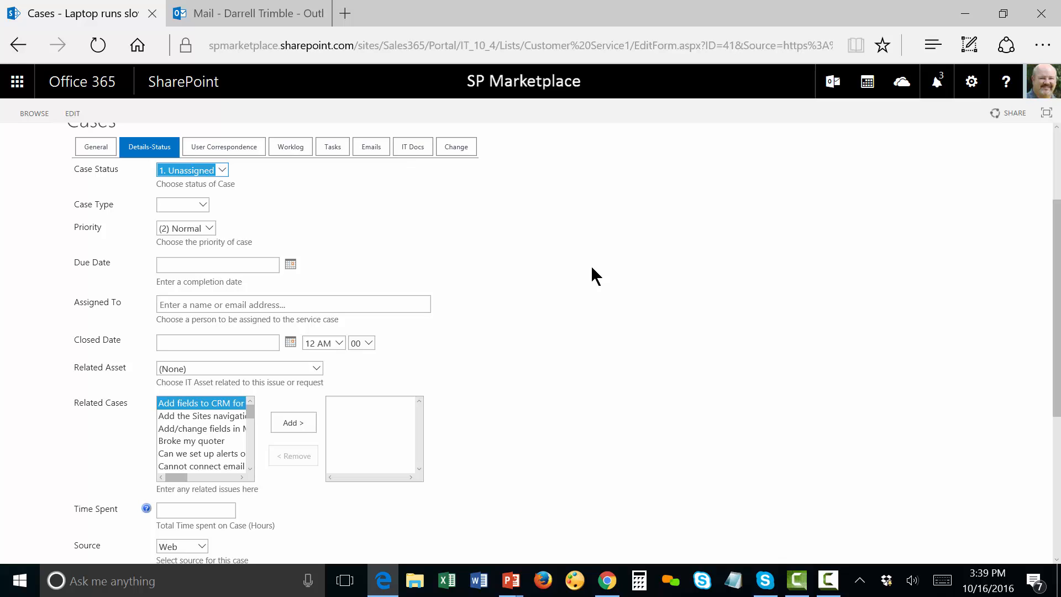
left_click(221, 170)
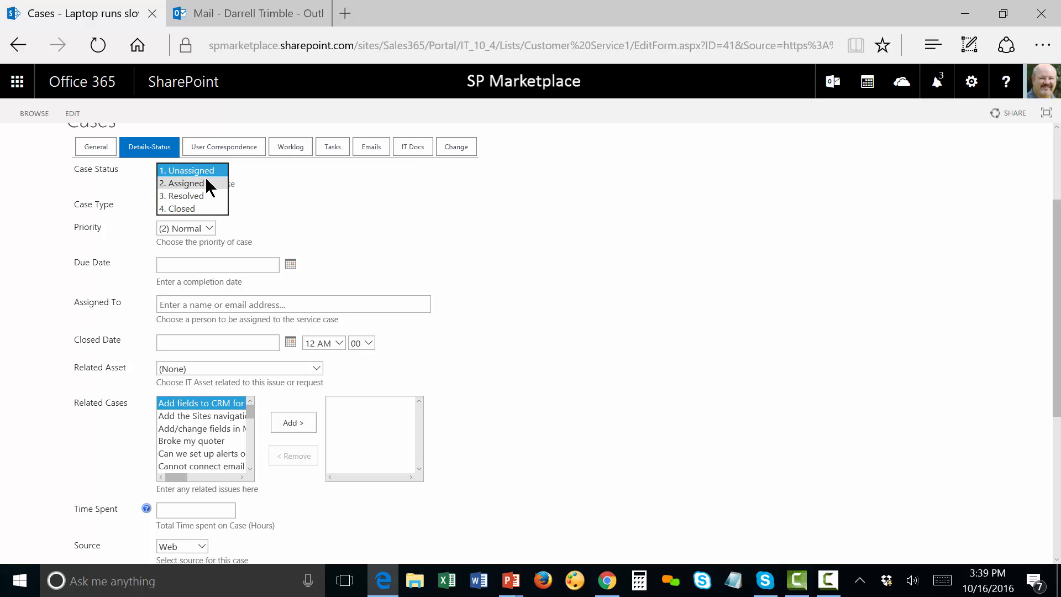
left_click(206, 194)
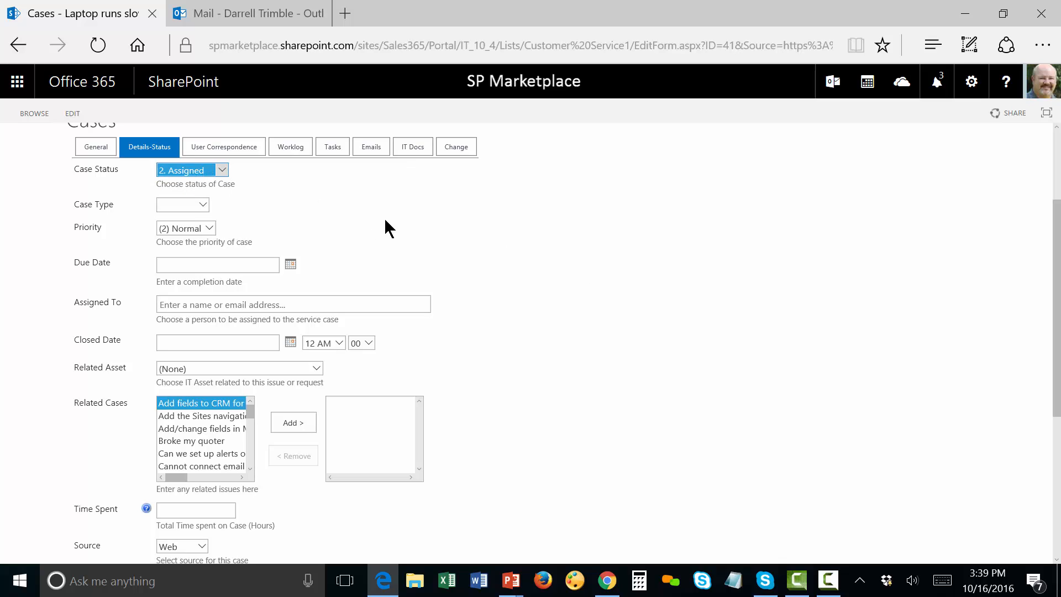
left_click(202, 204)
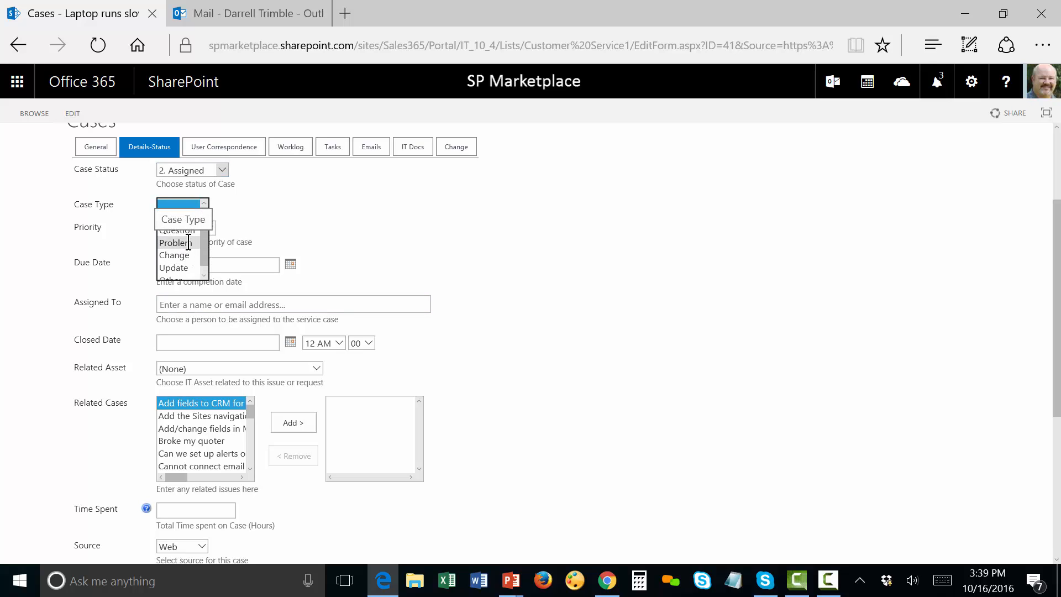
left_click(188, 243)
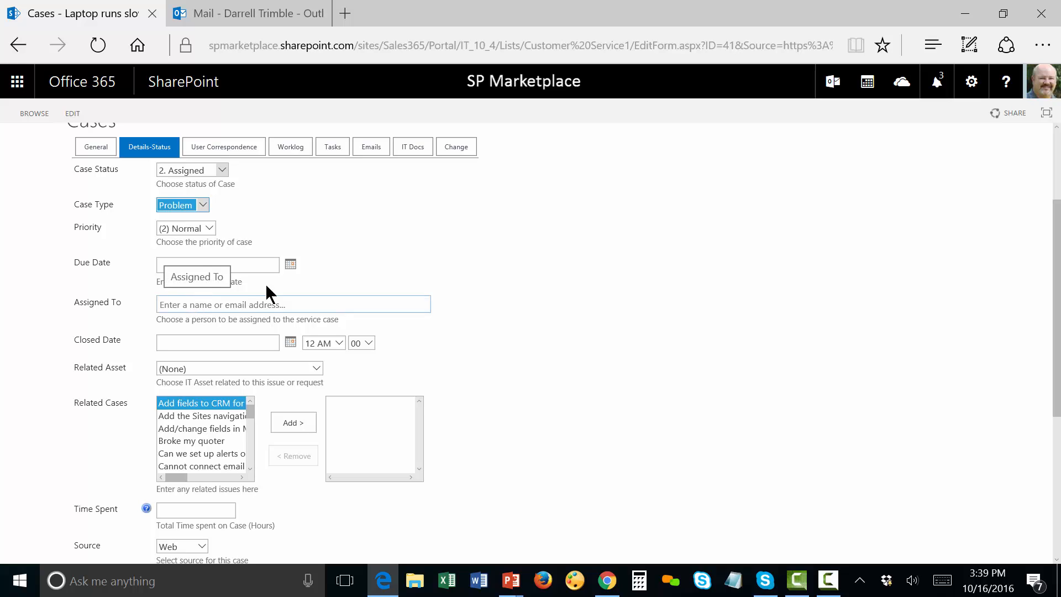
Step: Set the case's due date to 10/17/2016 and assign the case to the suggested support technician
left_click(292, 266)
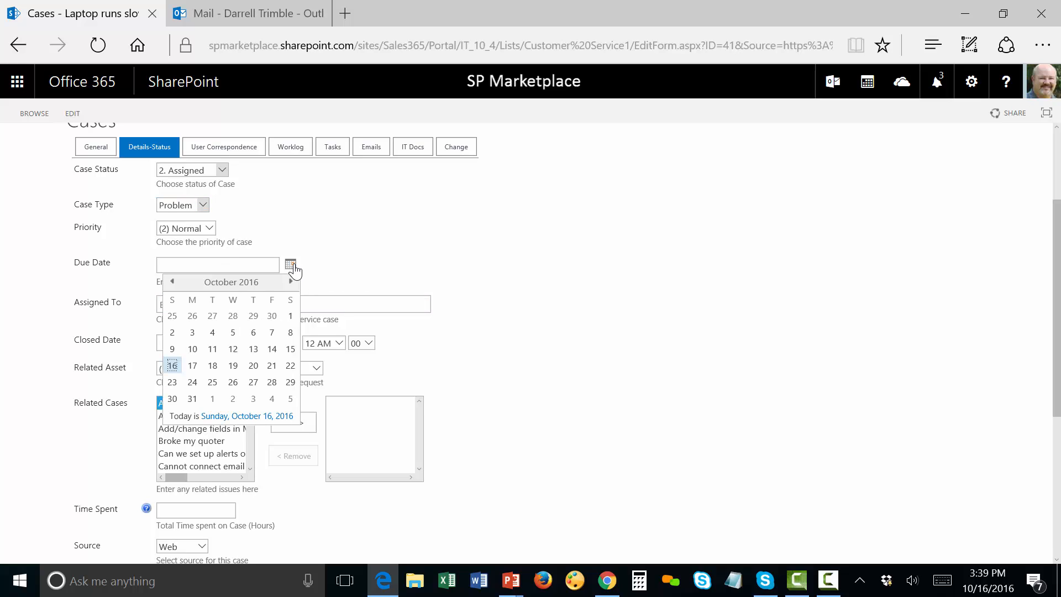
left_click(192, 366)
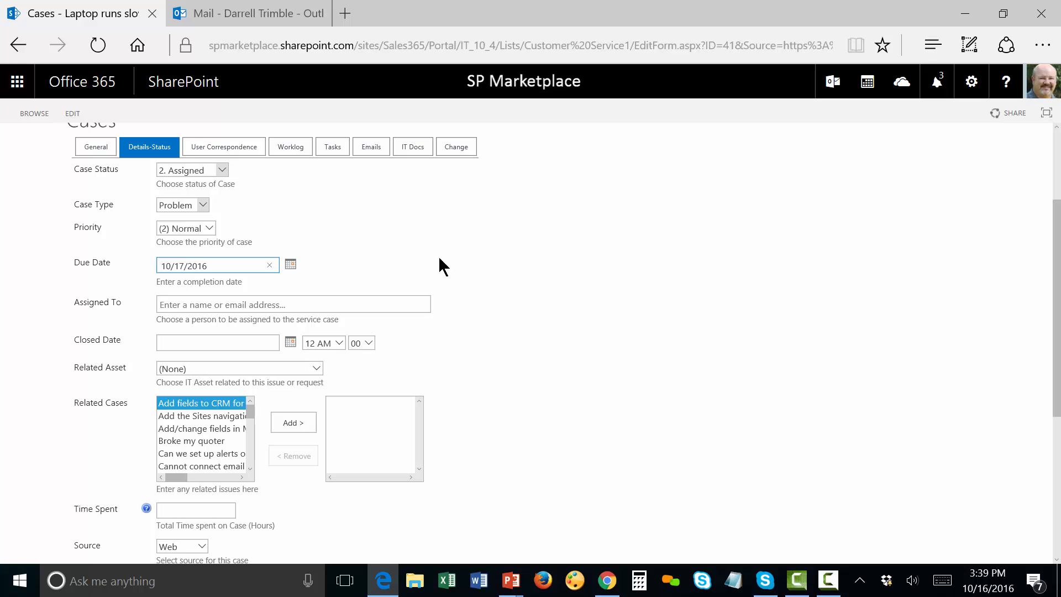
left_click(226, 302)
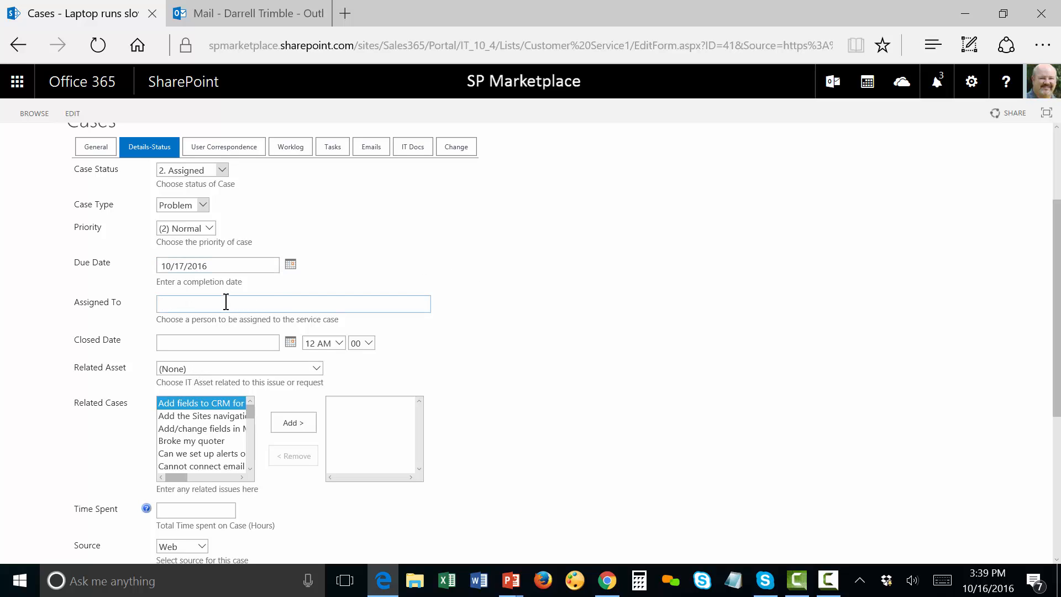
type("T")
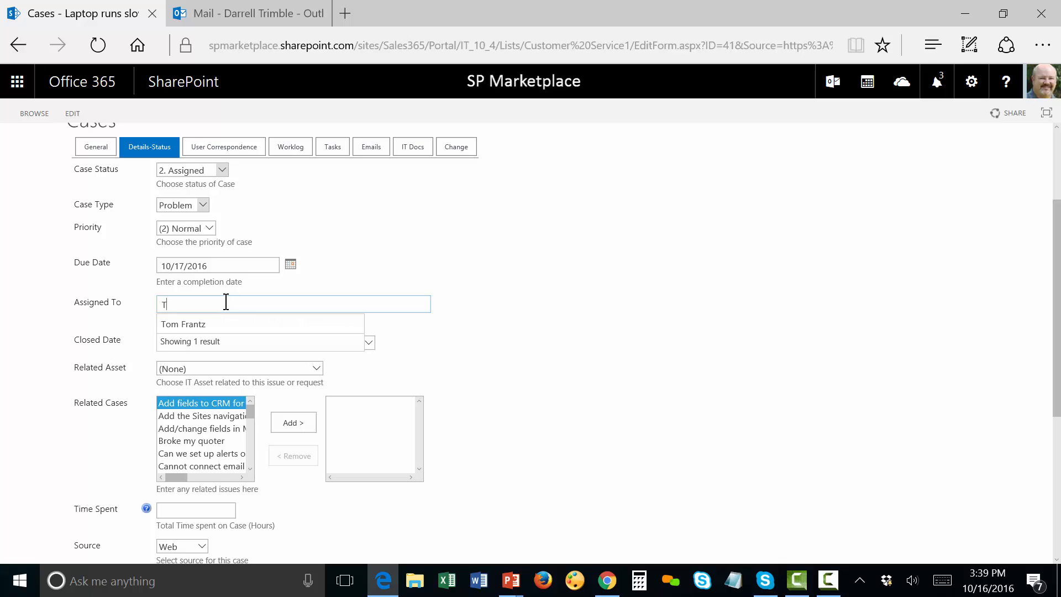
left_click(263, 325)
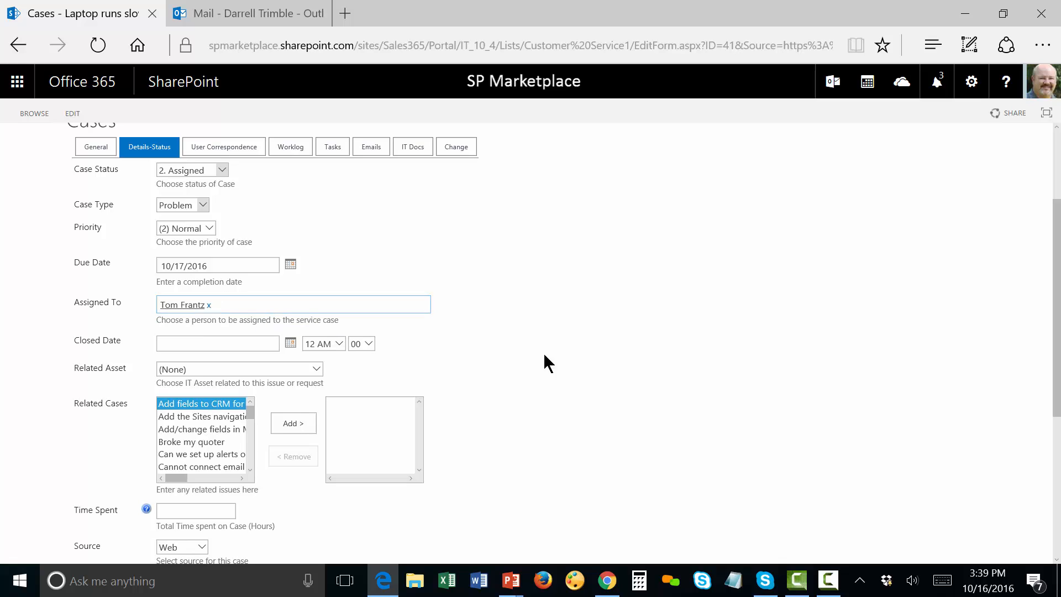
Step: Relate the case to the asset ACM-012 Dell demo Laptop and review the remaining detail fields
left_click(313, 368)
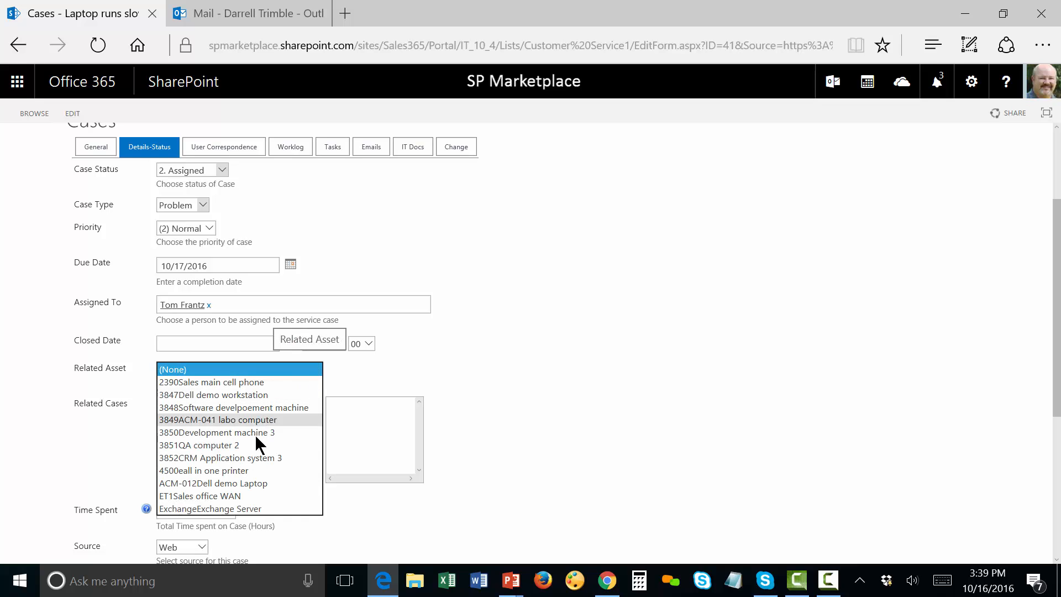
left_click(264, 484)
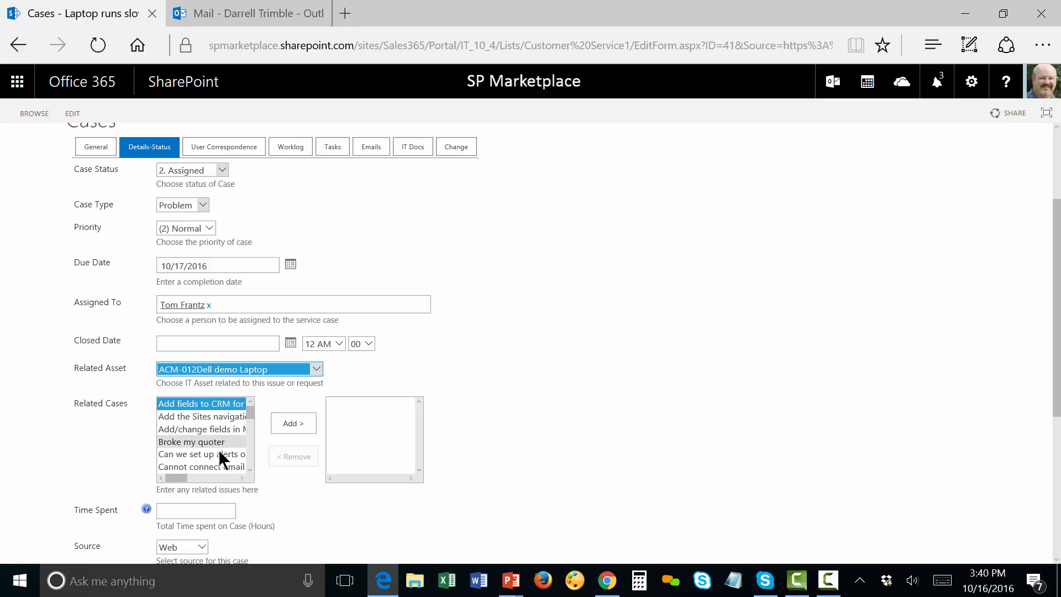
scroll(598, 426, "down", 3)
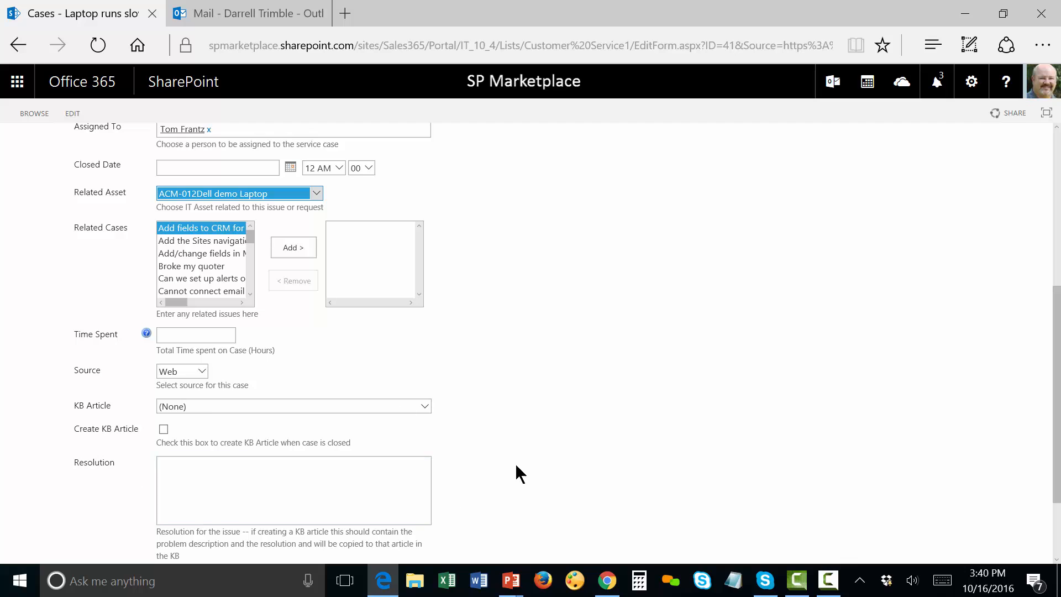
scroll(607, 463, "up", 5)
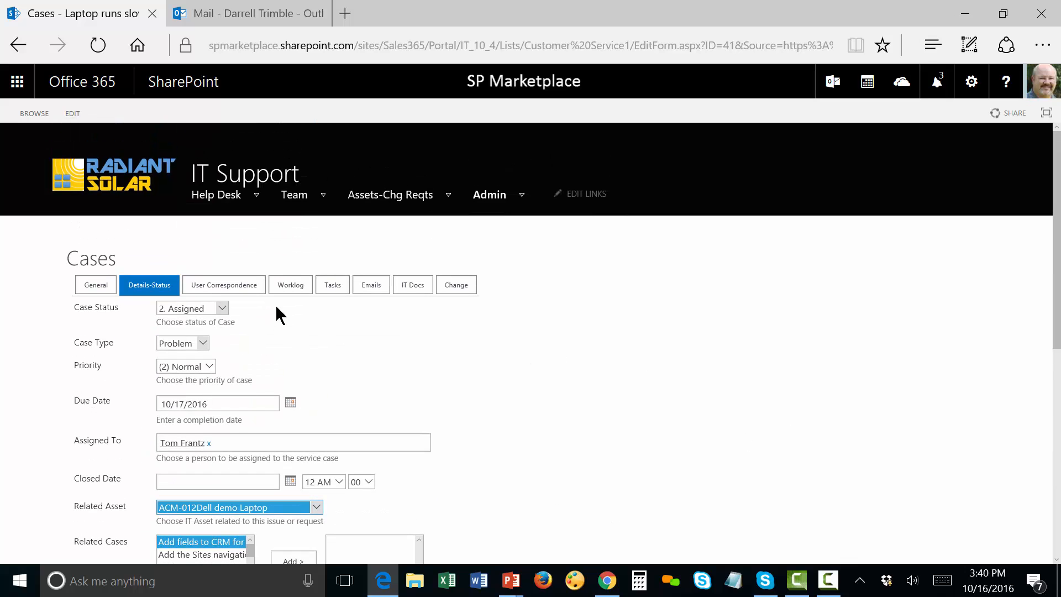
Step: Add the worklog entry "Check memory for upgrade need" and save the case
left_click(291, 285)
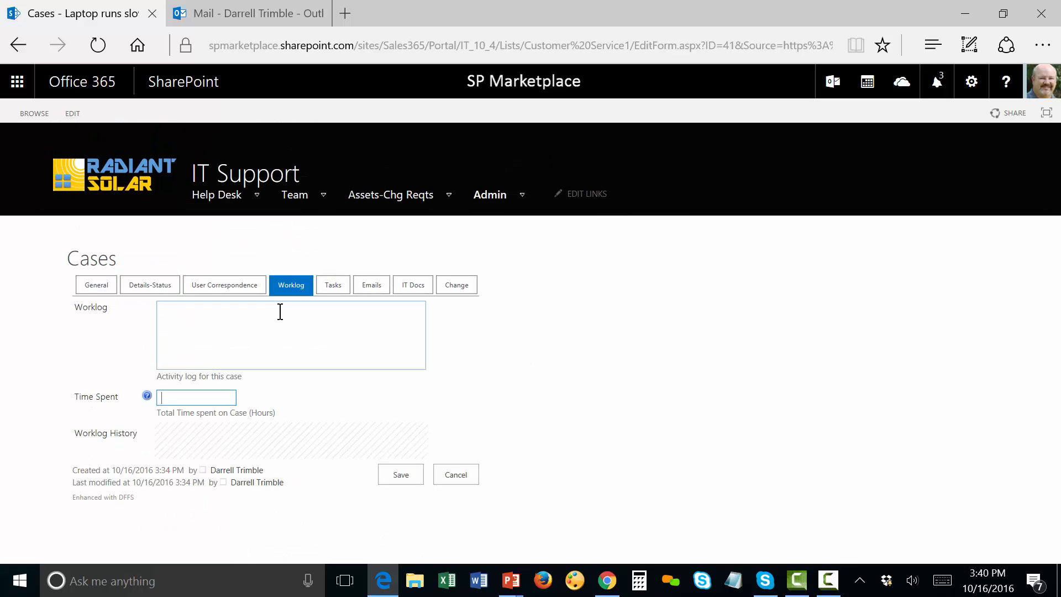
left_click(280, 310)
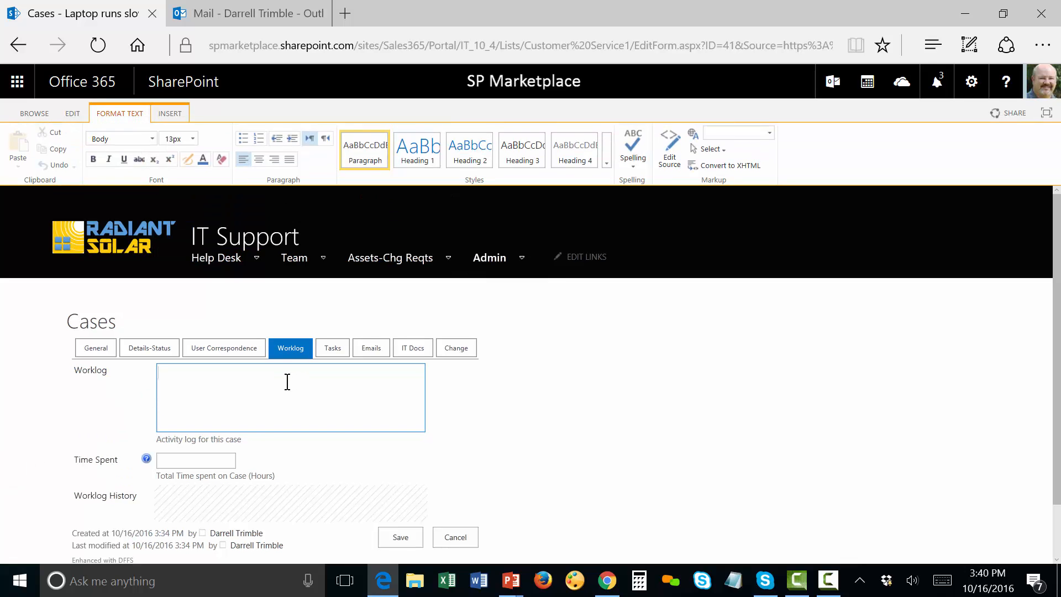
type("Check memory for upgrade need")
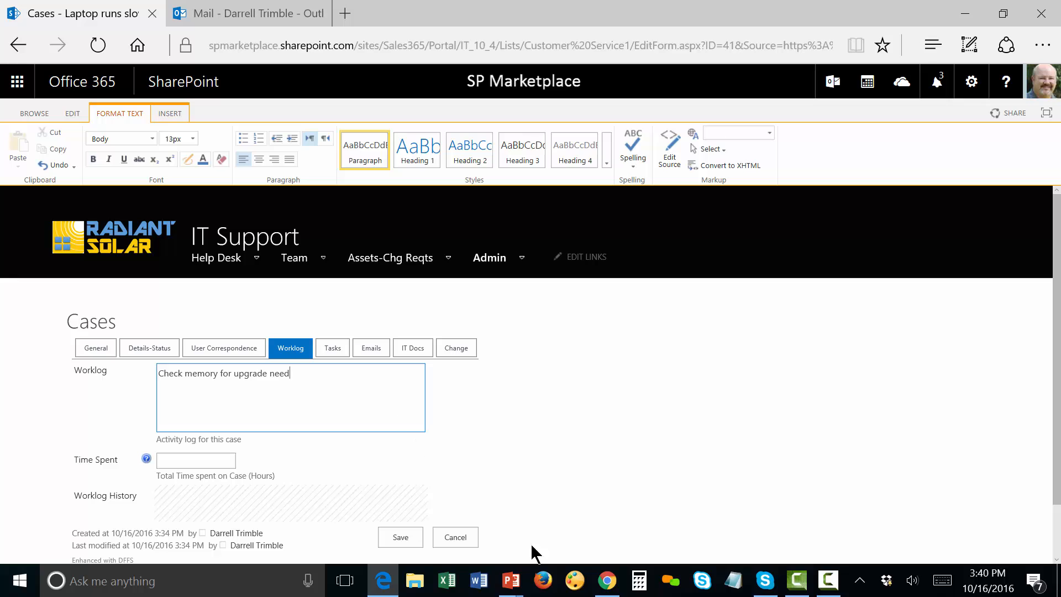
left_click(410, 537)
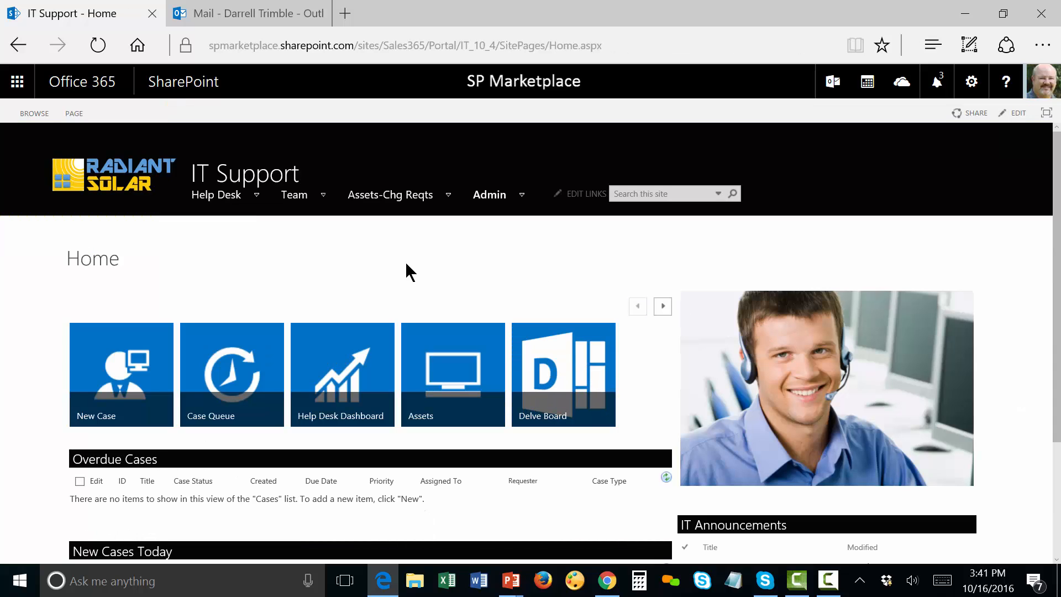
Step: Open the saved "Laptop runs slow" case for viewing and examine its general information, status details and worklog history
scroll(406, 261, "down", 3)
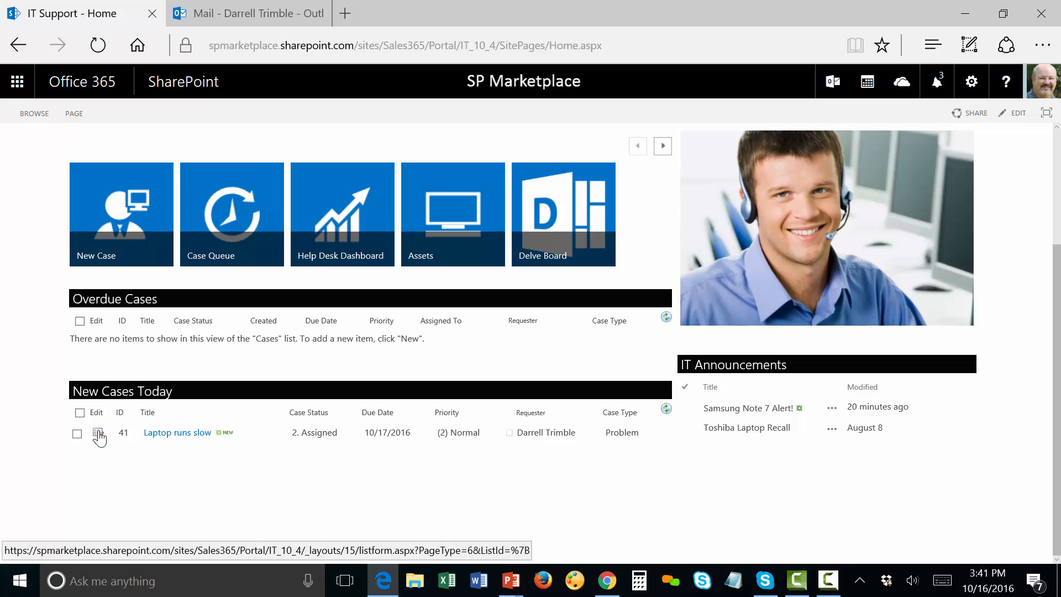
left_click(98, 434)
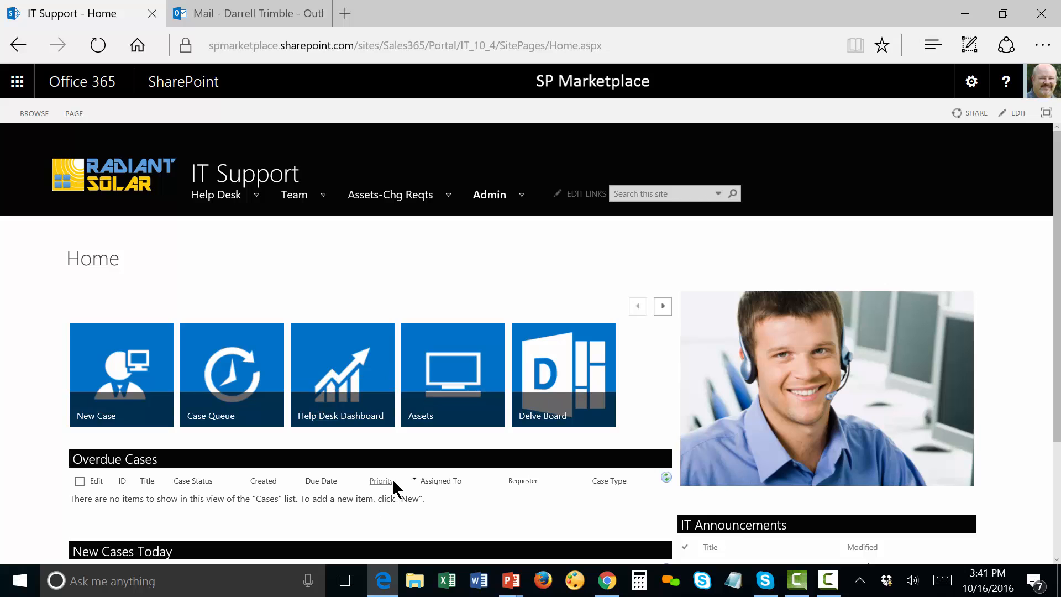
scroll(392, 478, "down", 3)
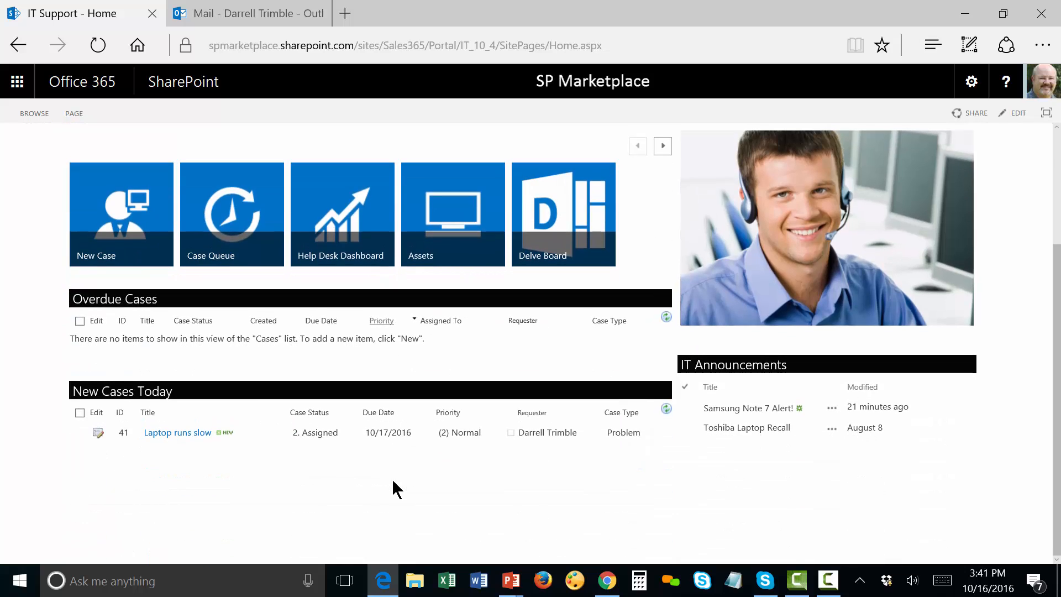
left_click(180, 434)
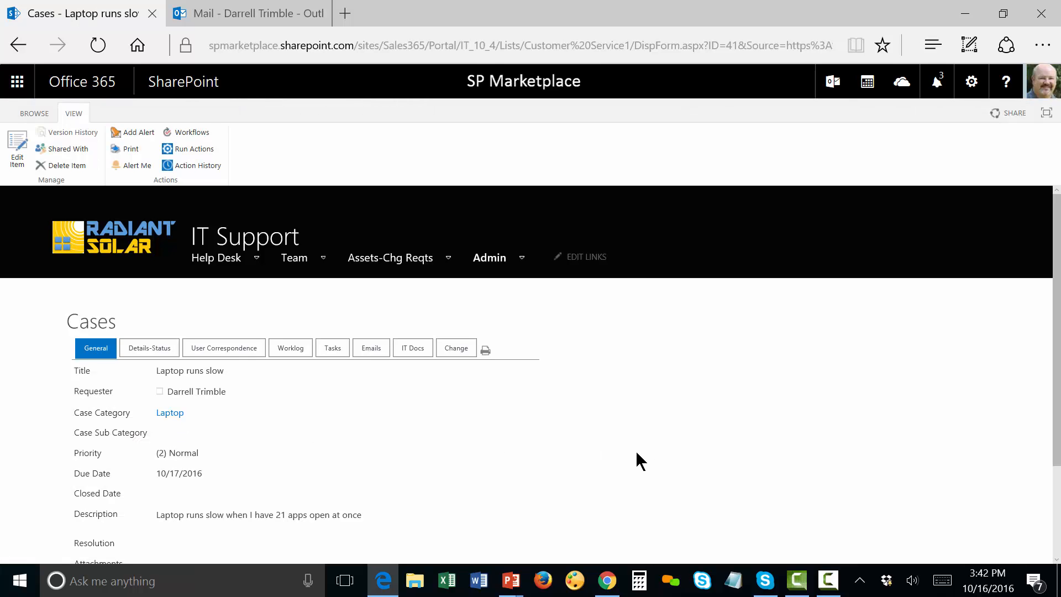
scroll(635, 450, "down", 2)
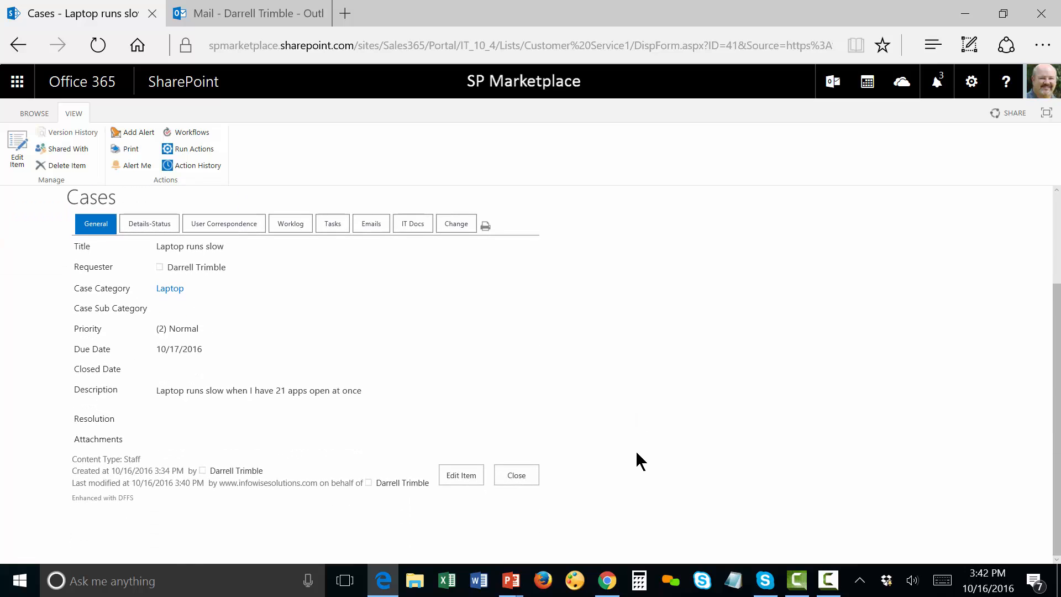
left_click(149, 223)
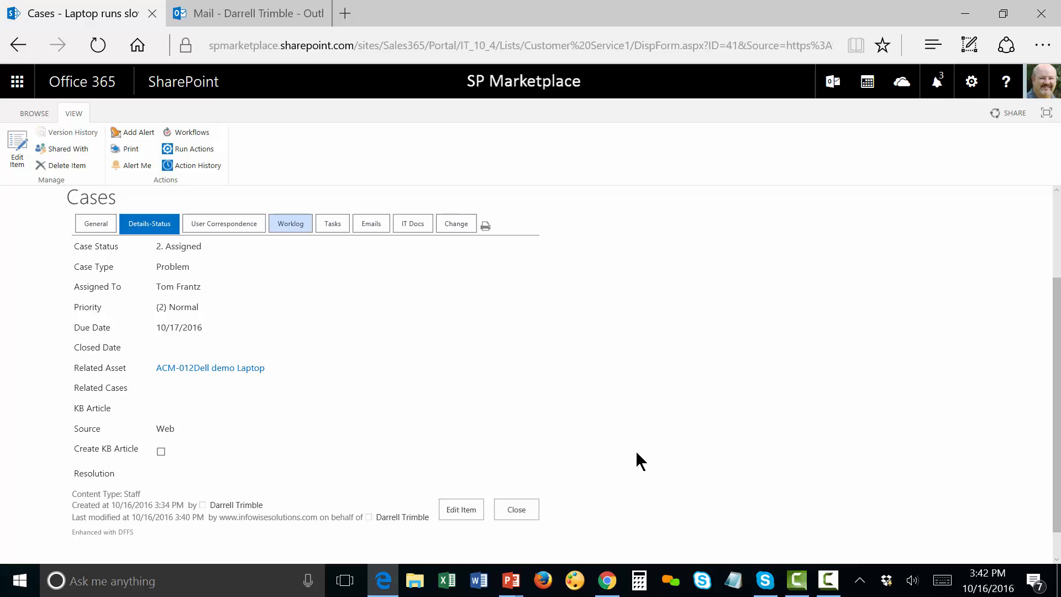
left_click(290, 223)
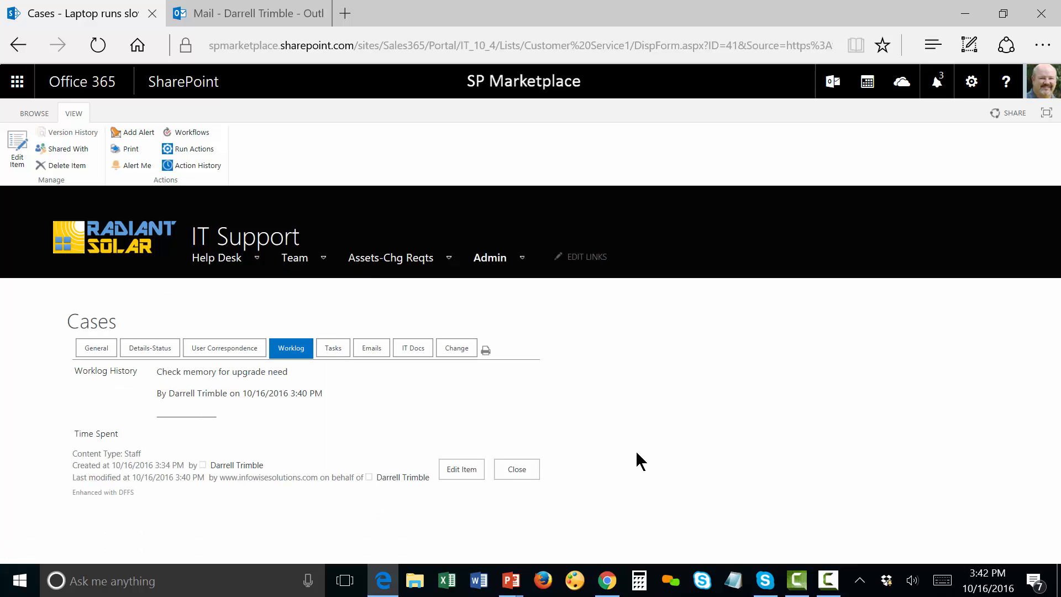
Step: Open the case's related asset record, ACM-012 Dell demo Laptop, and examine its asset information
left_click(150, 348)
scroll(149, 348, "down", 3)
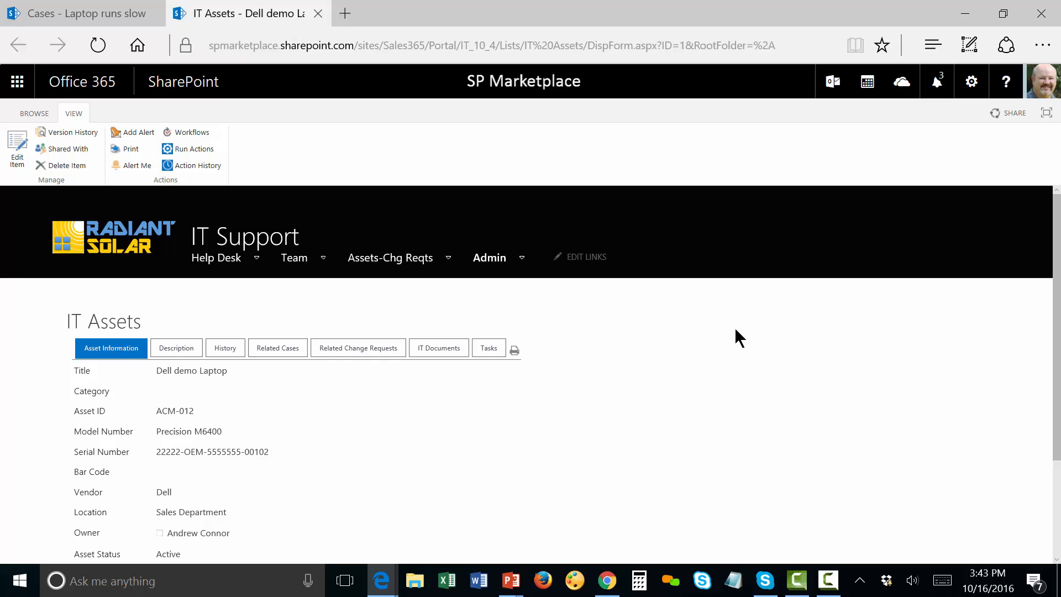
scroll(715, 389, "down", 1)
scroll(714, 388, "down", 2)
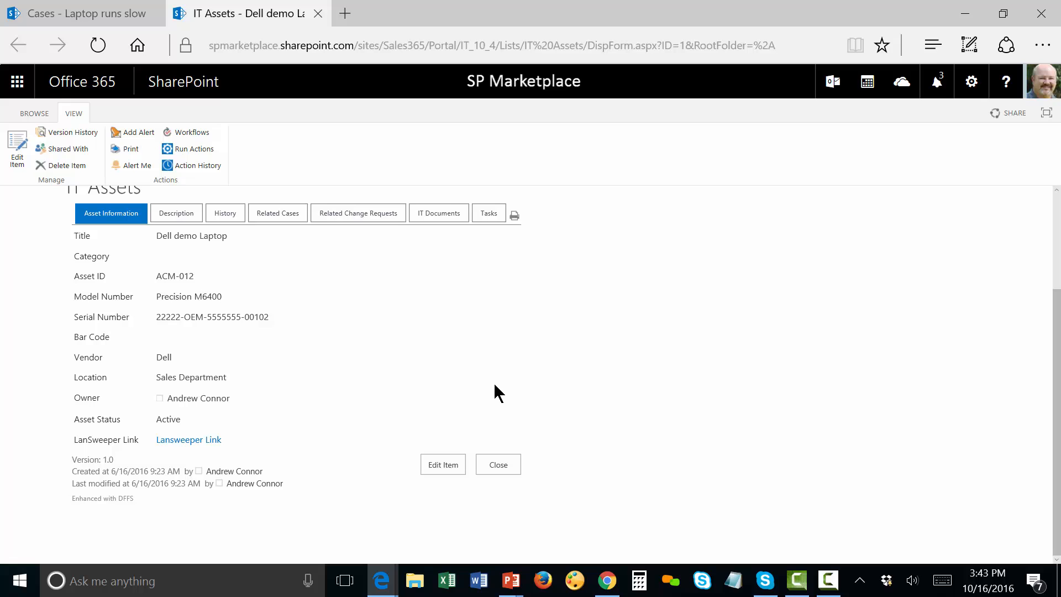
Step: Examine the asset's history, related cases, related change requests, IT documents and tasks, and return to its asset information
left_click(226, 220)
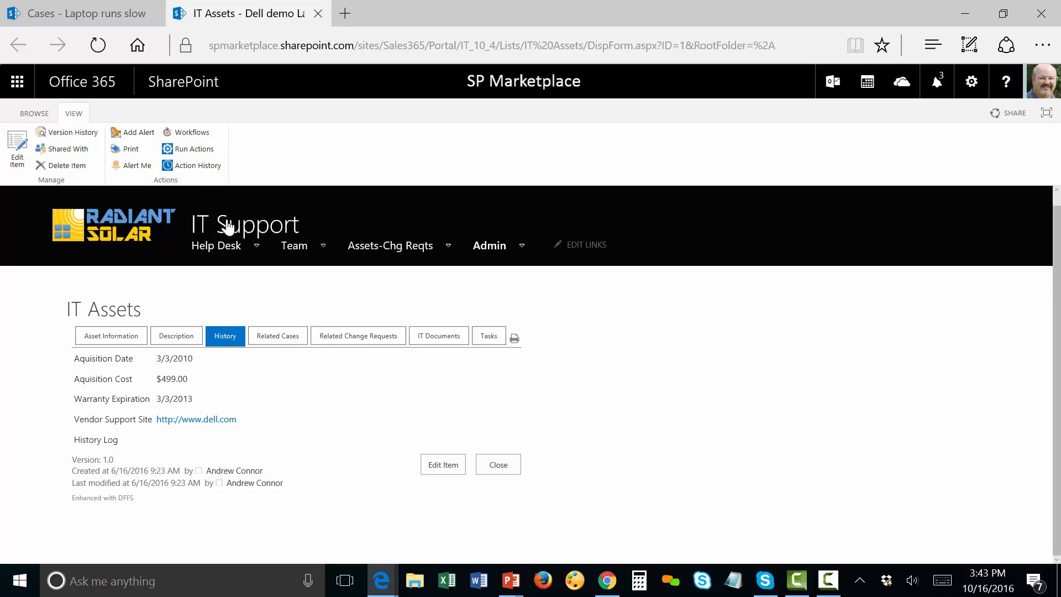
left_click(281, 343)
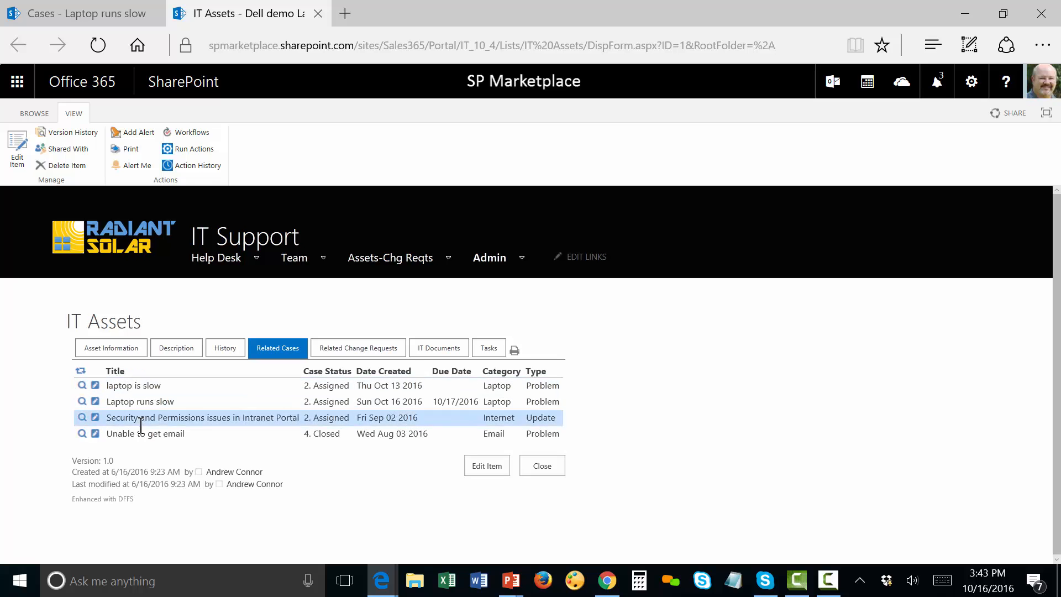
left_click(384, 354)
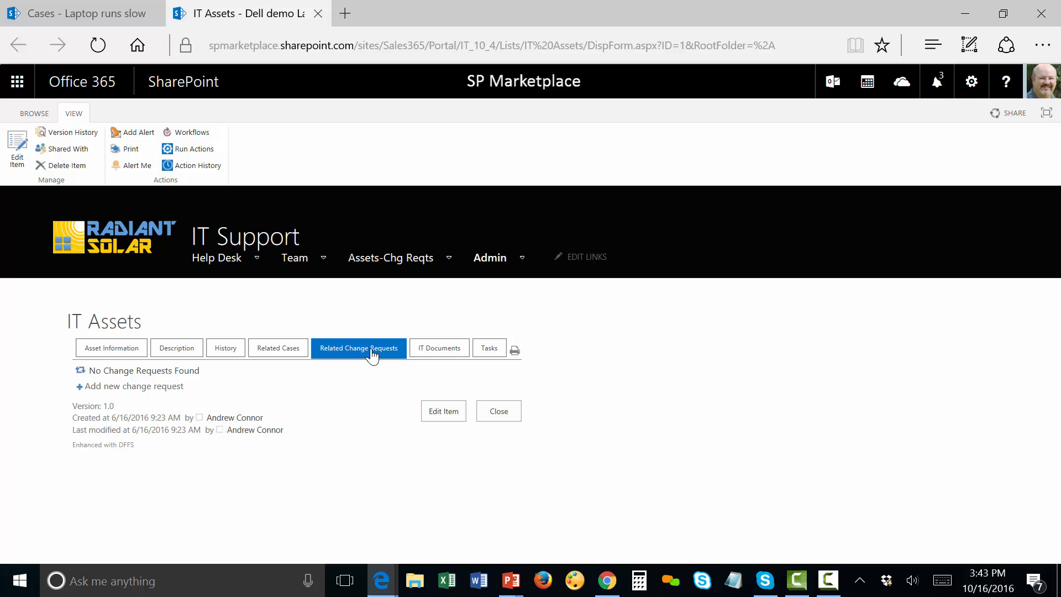
left_click(443, 350)
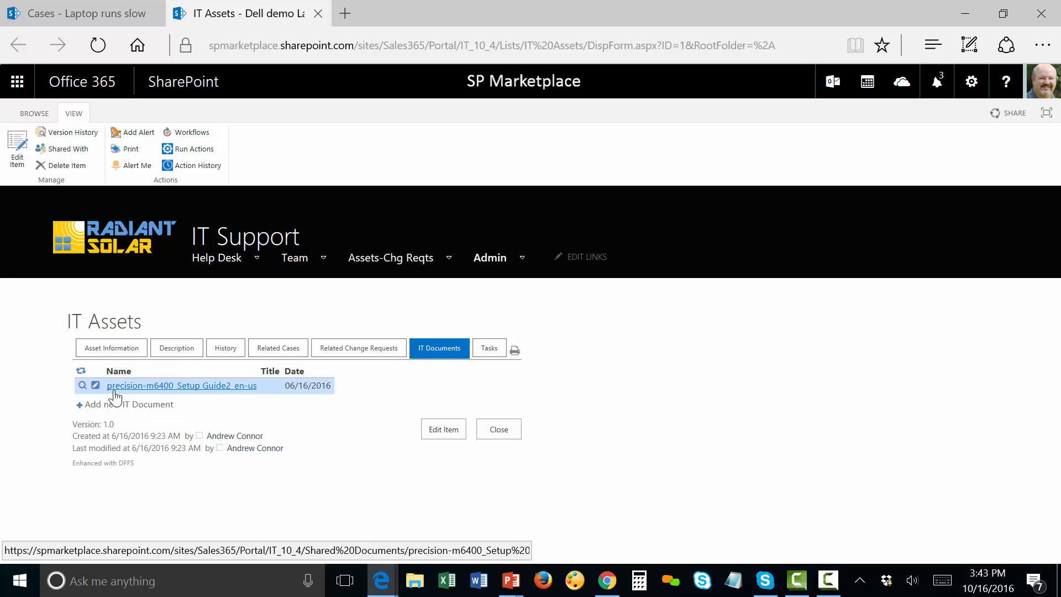
left_click(488, 349)
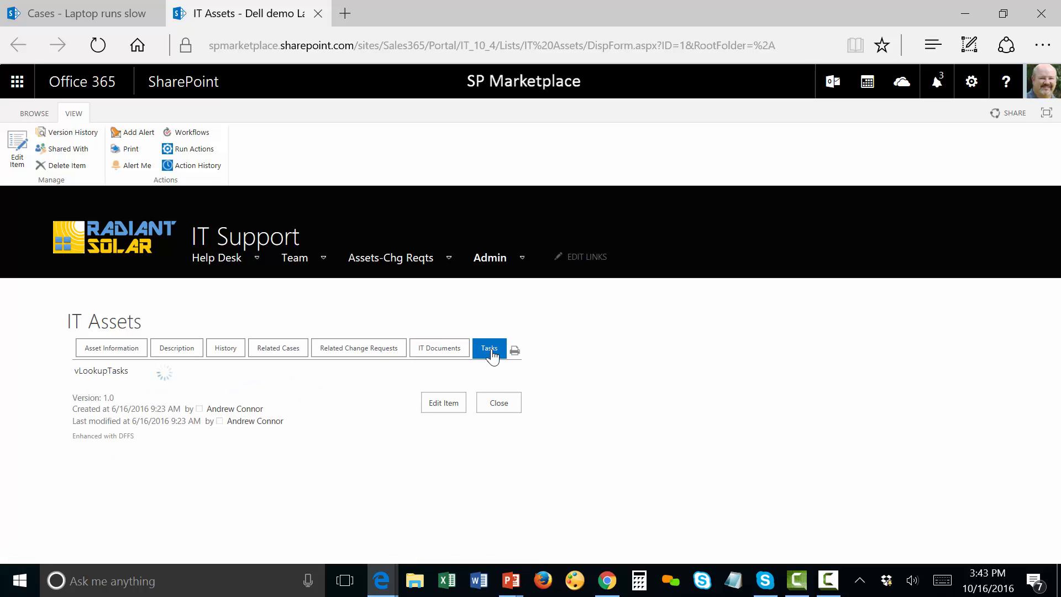
left_click(117, 356)
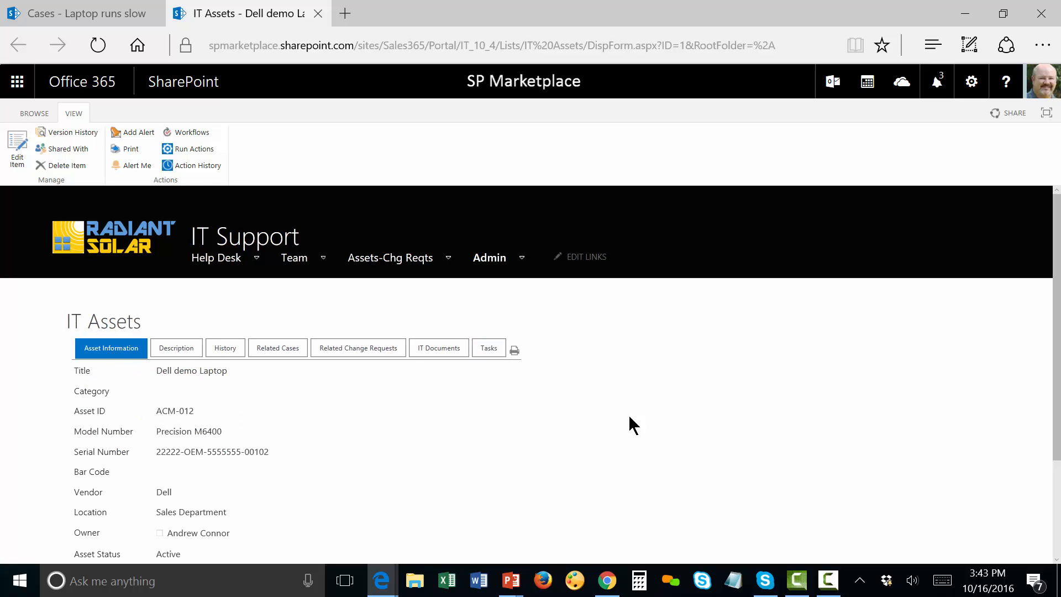
Step: Open the asset's Lansweeper link in a new browser tab and view the computer inventory image
scroll(670, 440, "down", 3)
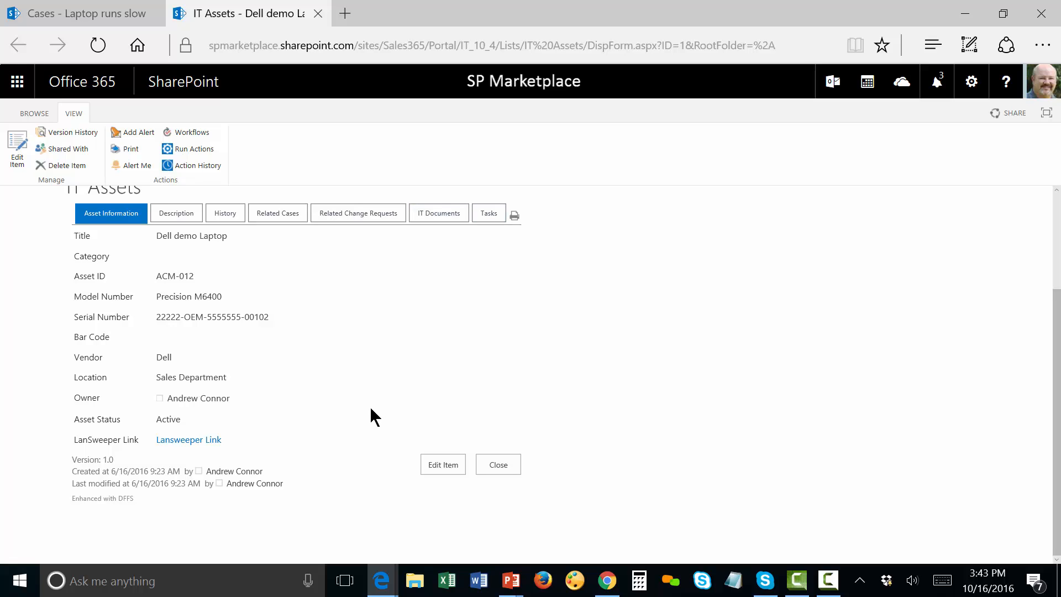
right_click(193, 442)
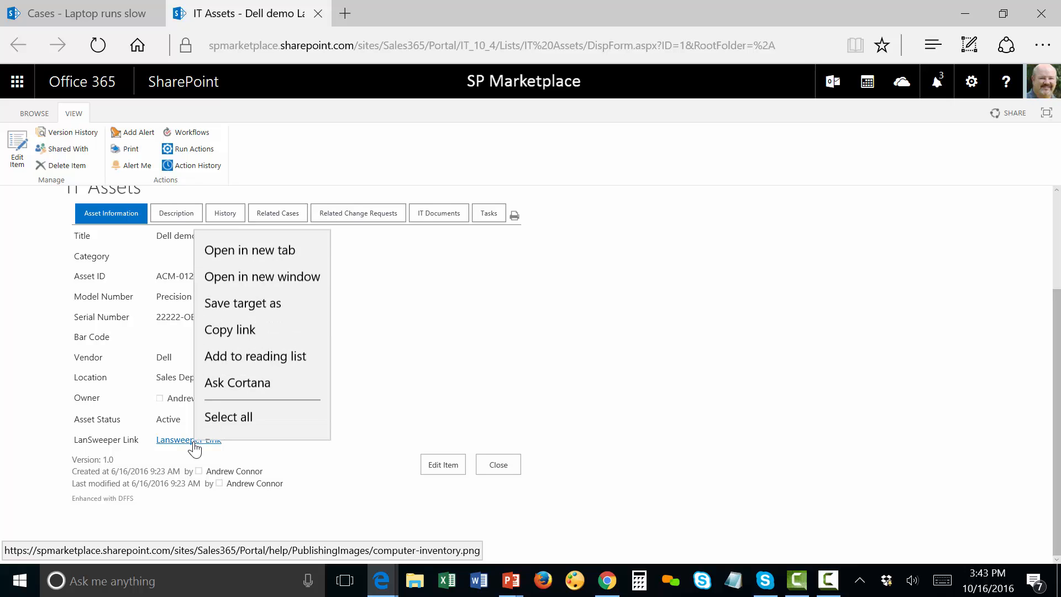
key("Down")
key("Down")
key("Down")
key("Up")
key("Up")
key("Return")
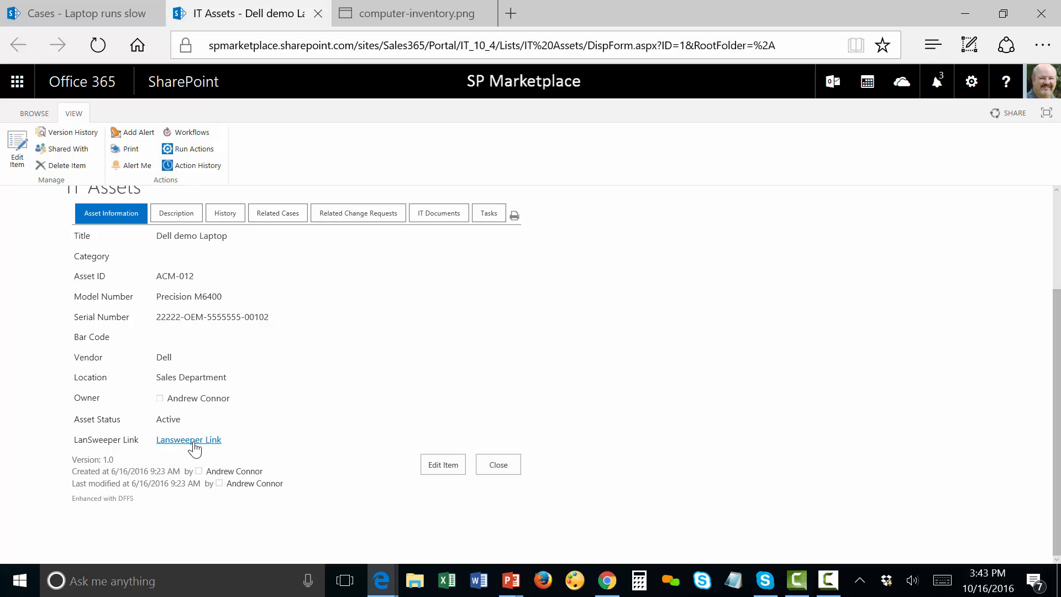
key("ctrl+Tab")
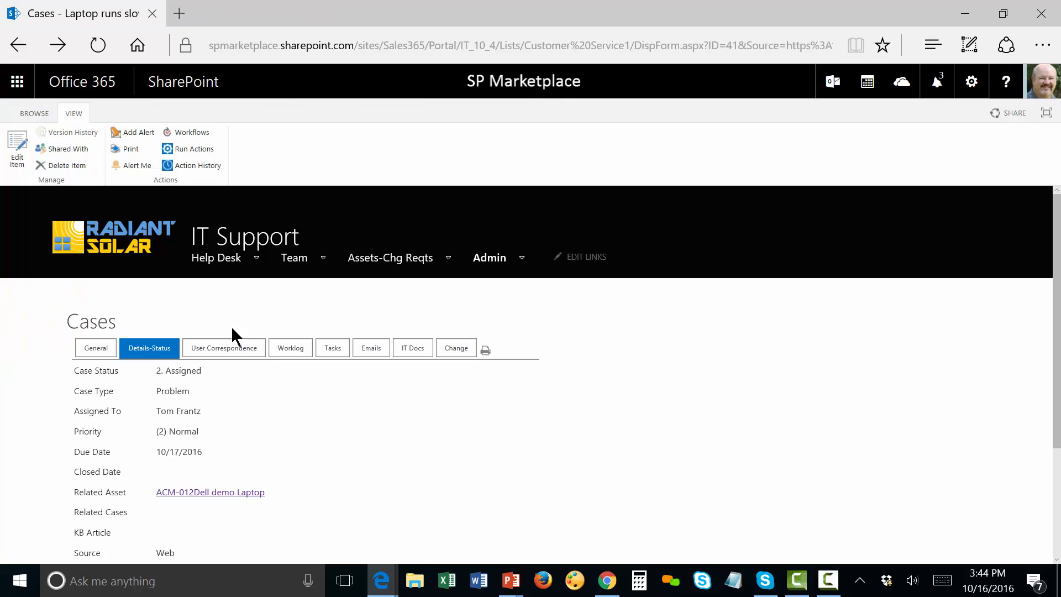
Step: Edit the "Laptop runs slow" case, add the worklog entry "Need to upgrade RAM to 8GB, will put in order." and save it
left_click(13, 147)
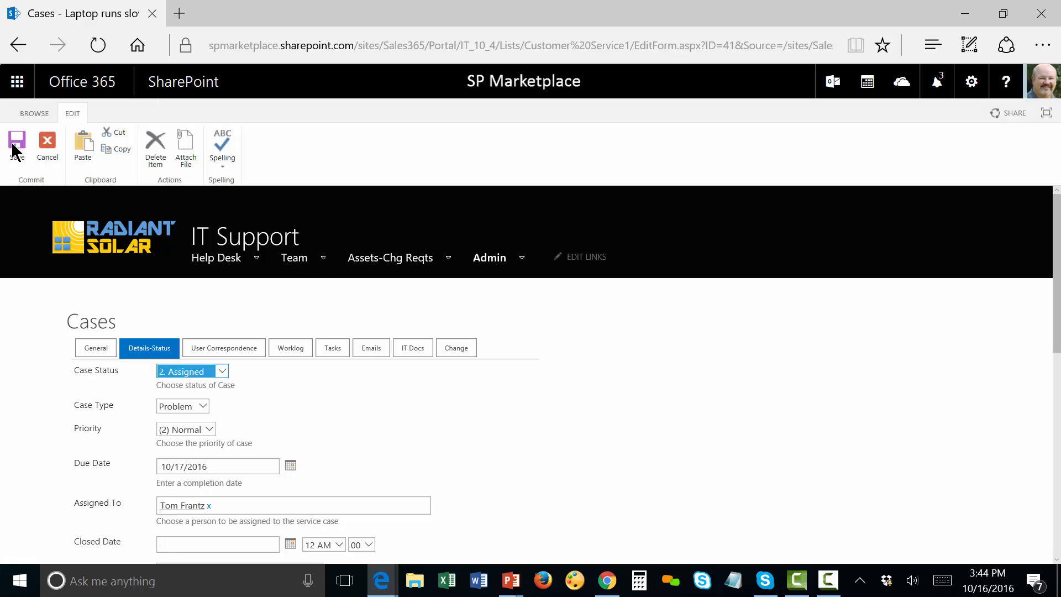
scroll(646, 431, "down", 3)
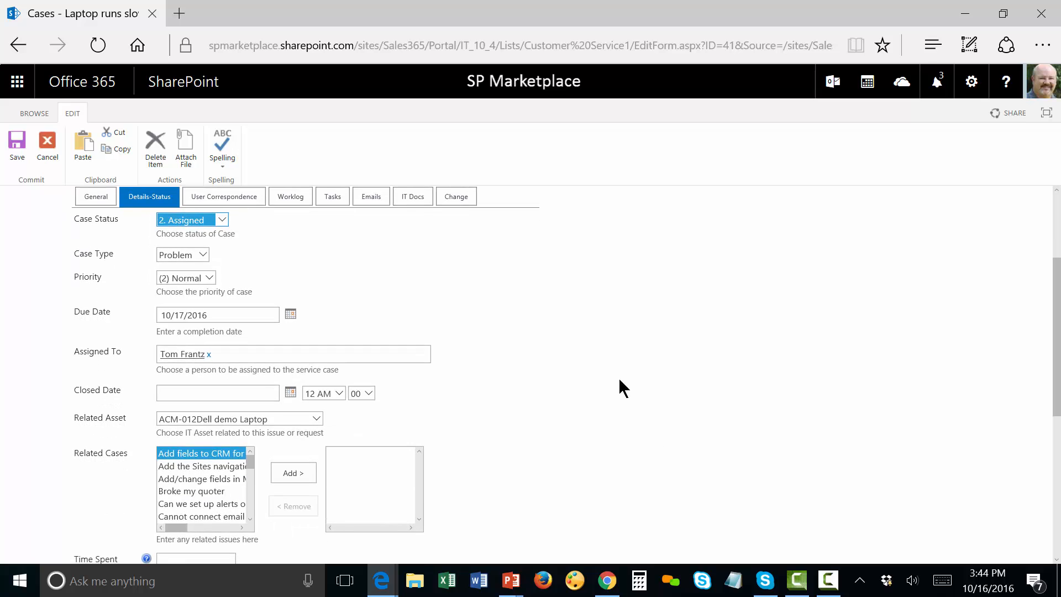
left_click(297, 198)
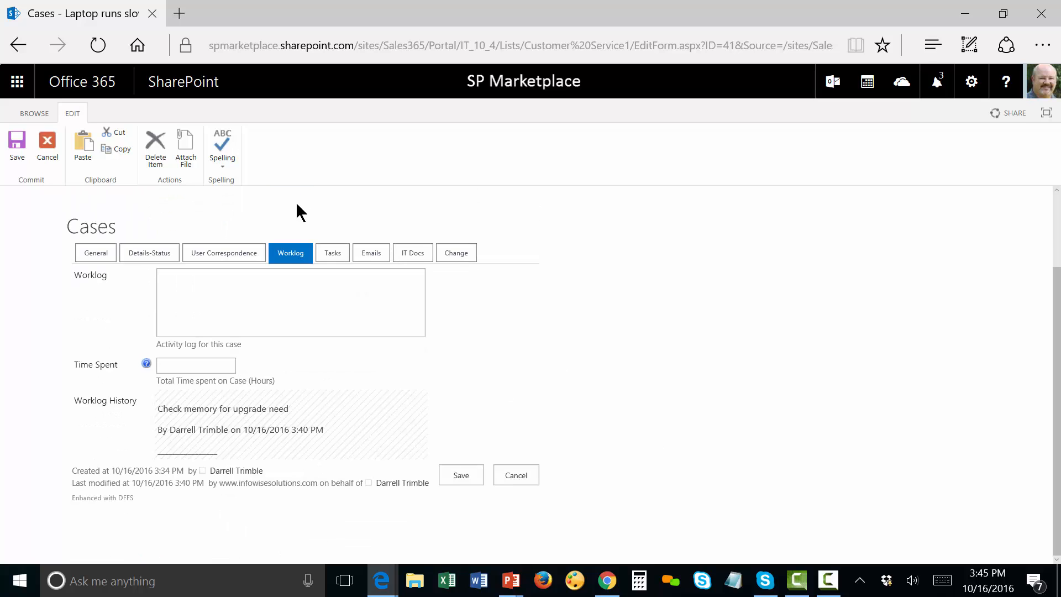
left_click(255, 294)
type("Need to upb")
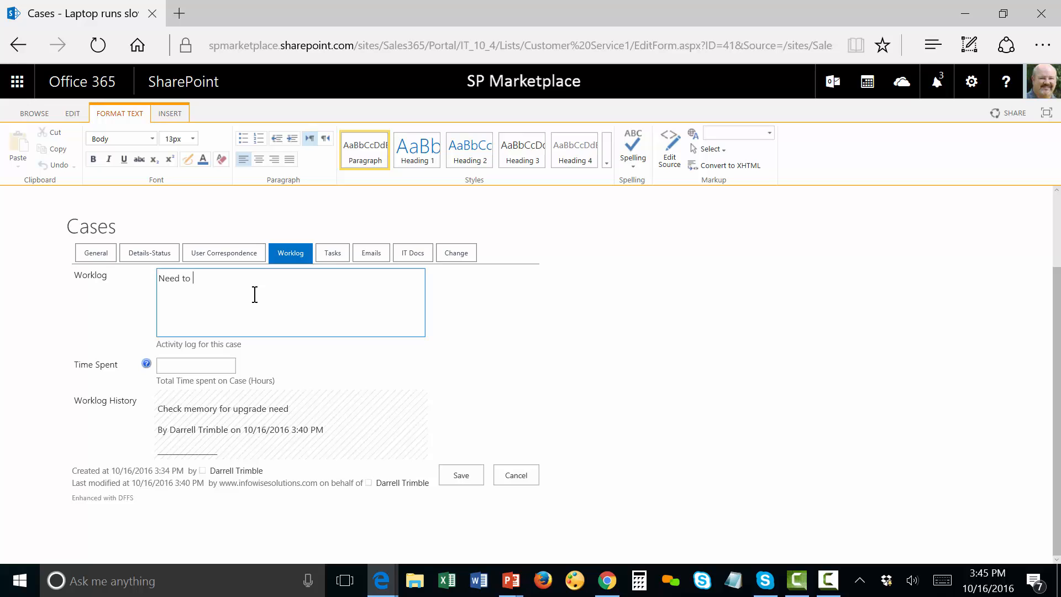
key("BackSpace")
type("grade")
key("BackSpace")
key("BackSpace")
type("de RAM to 8GB, will put ")
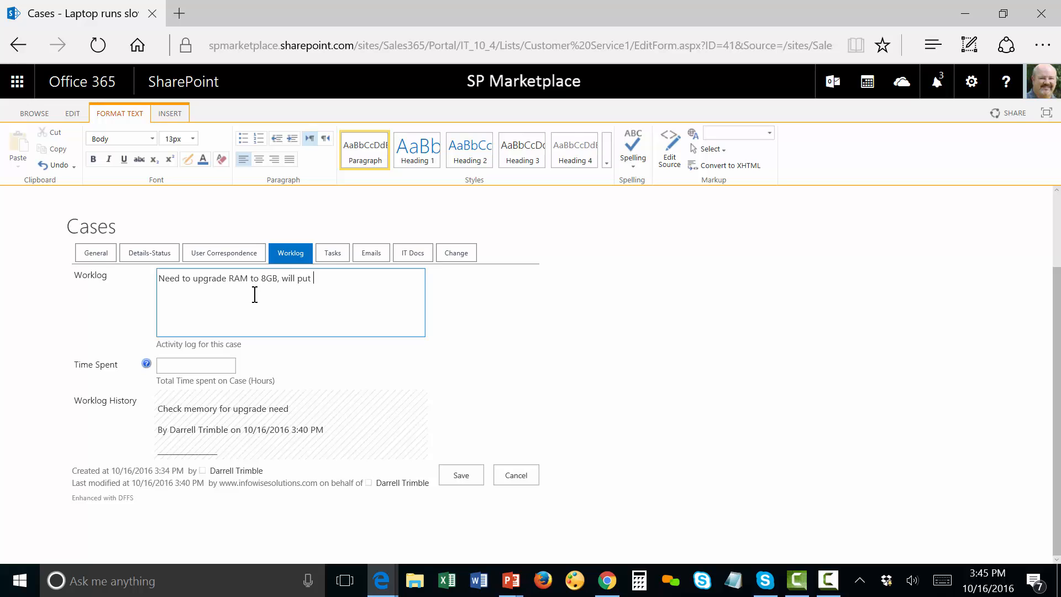
type("in order.")
left_click(460, 474)
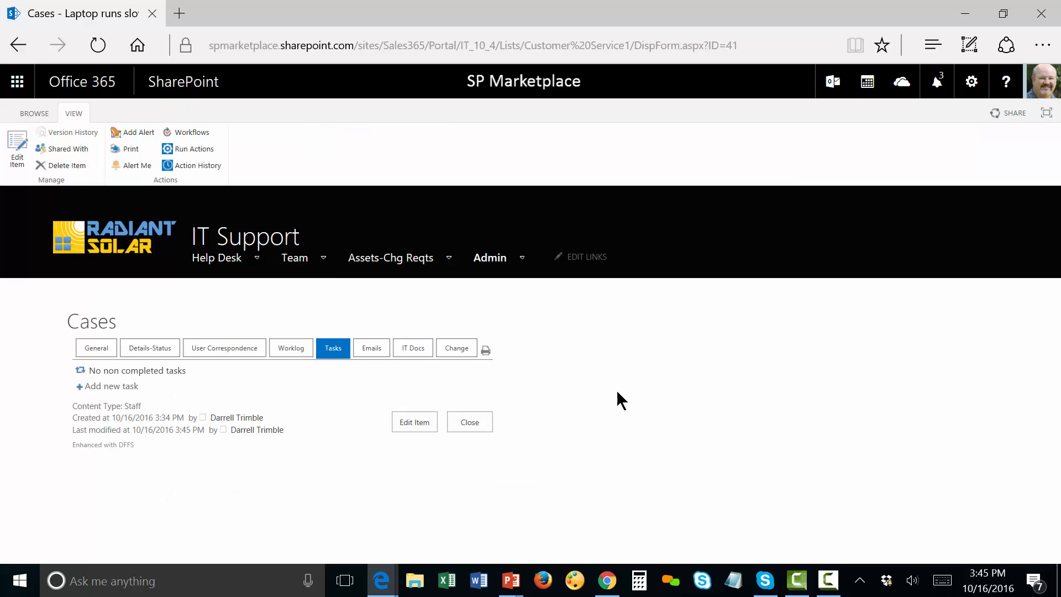
Step: Add a new task to the case and name it "Order a DDR III 8GB for Dell"
left_click(134, 387)
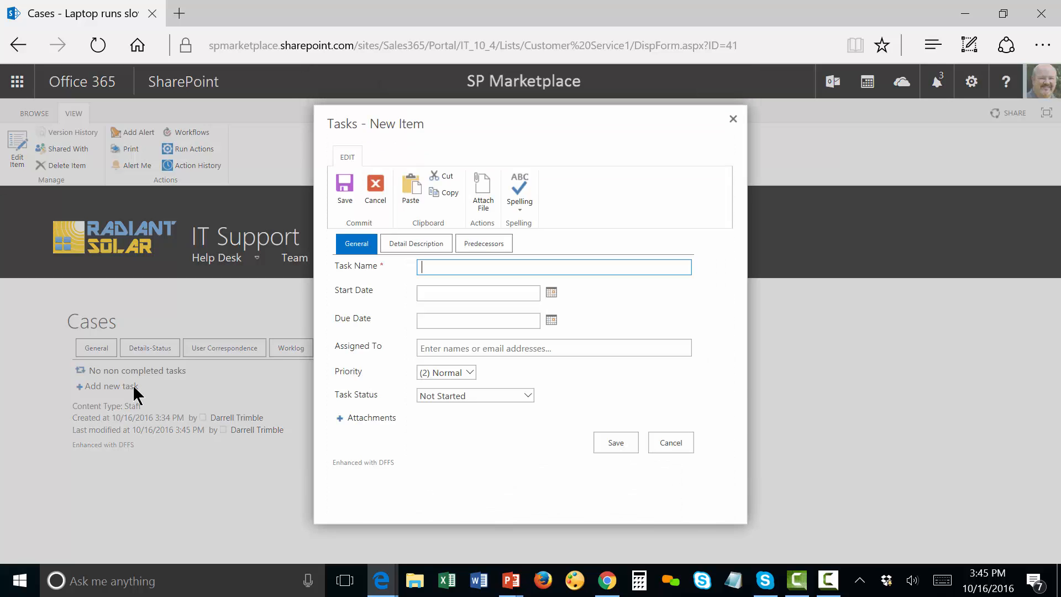
type("OR")
key("BackSpace")
type("rder ")
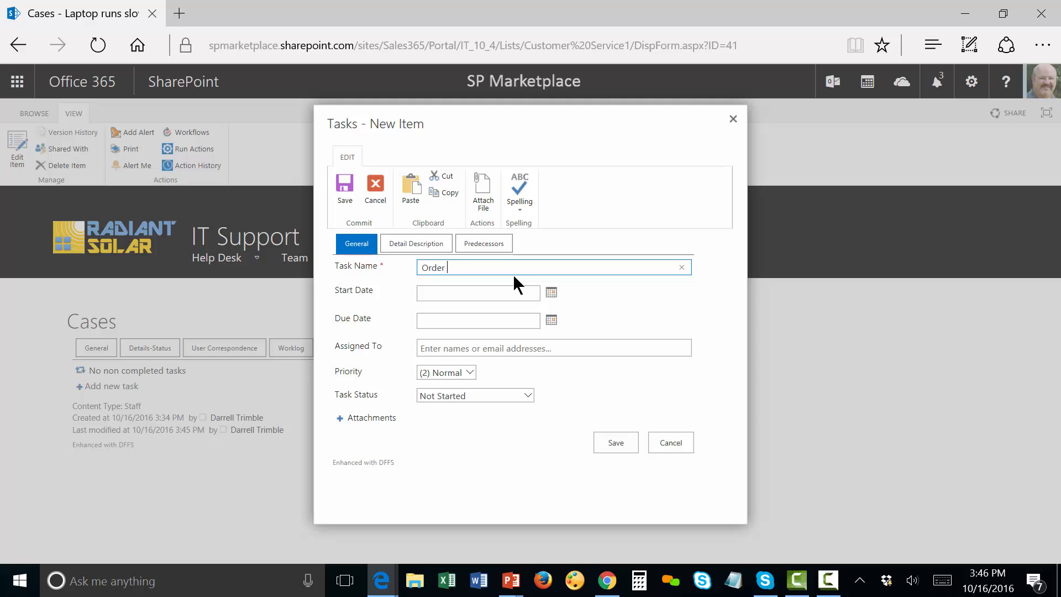
type("a DDR III R8GB for DE")
key("BackSpace")
Step: Assign the new task to a colleague by entering the person's name, and save the task
left_click(509, 353)
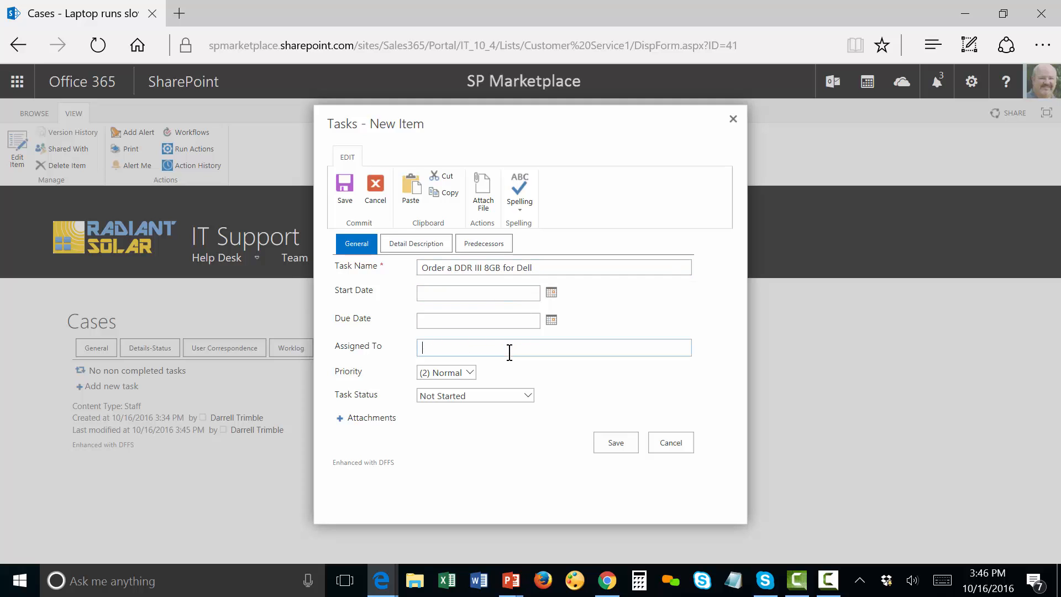
type("k")
key("BackSpace")
type("linda")
left_click(512, 374)
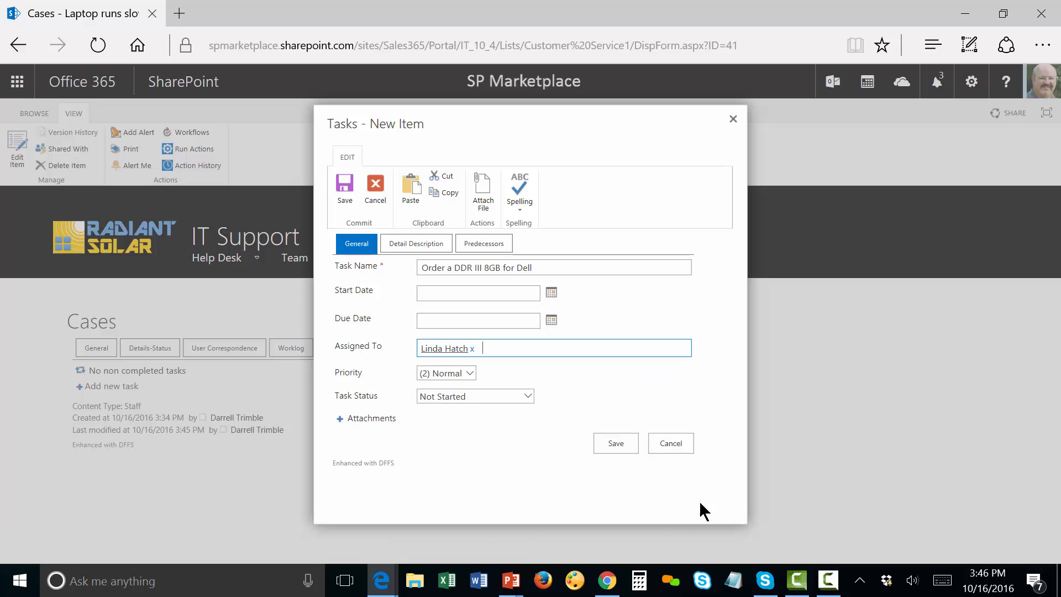
left_click(615, 442)
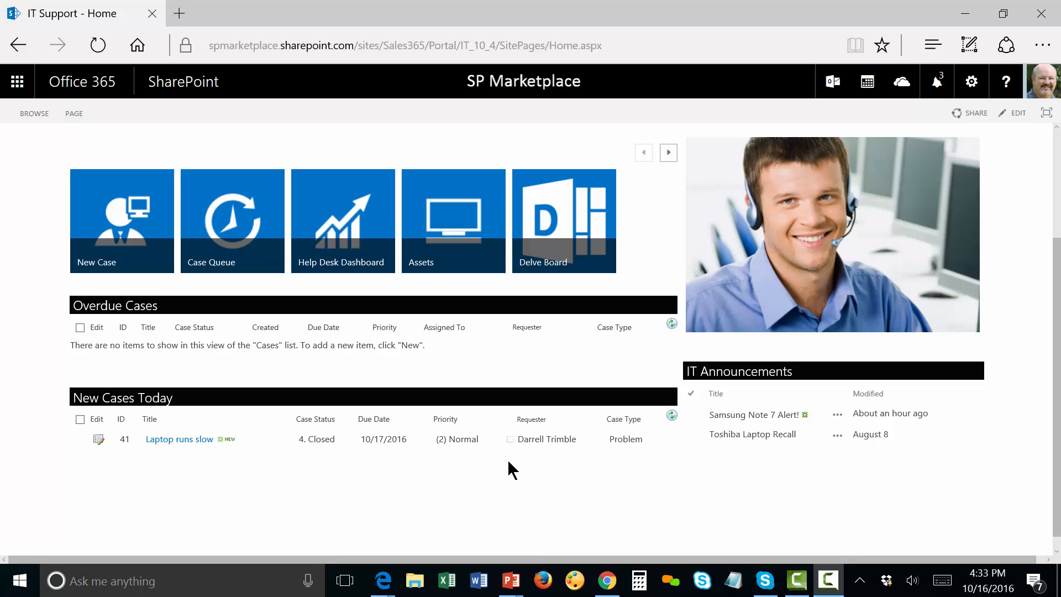
Step: Open the help desk's Cases list and review all cases
scroll(507, 461, "up", 3)
mouse_move(221, 202)
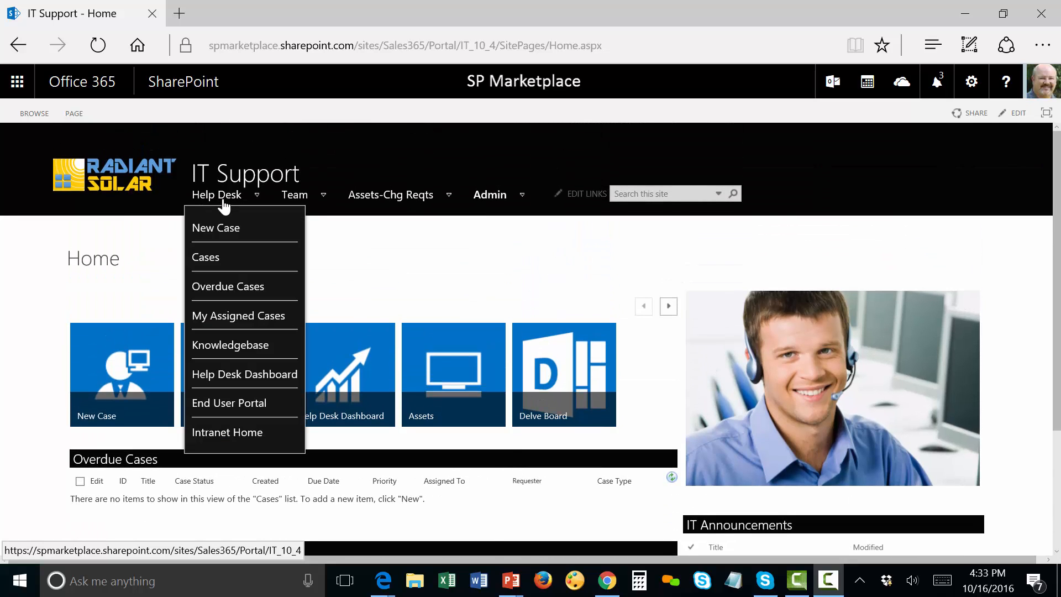
left_click(202, 263)
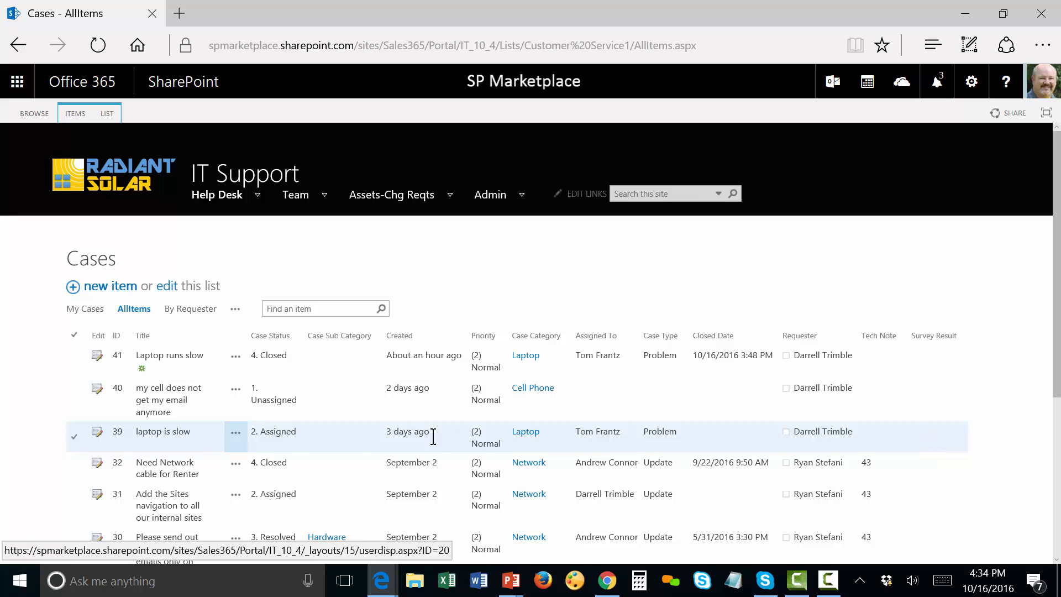
Step: Show the cases in the Cases By Priority view and expand the High and Normal priority groups
left_click(235, 310)
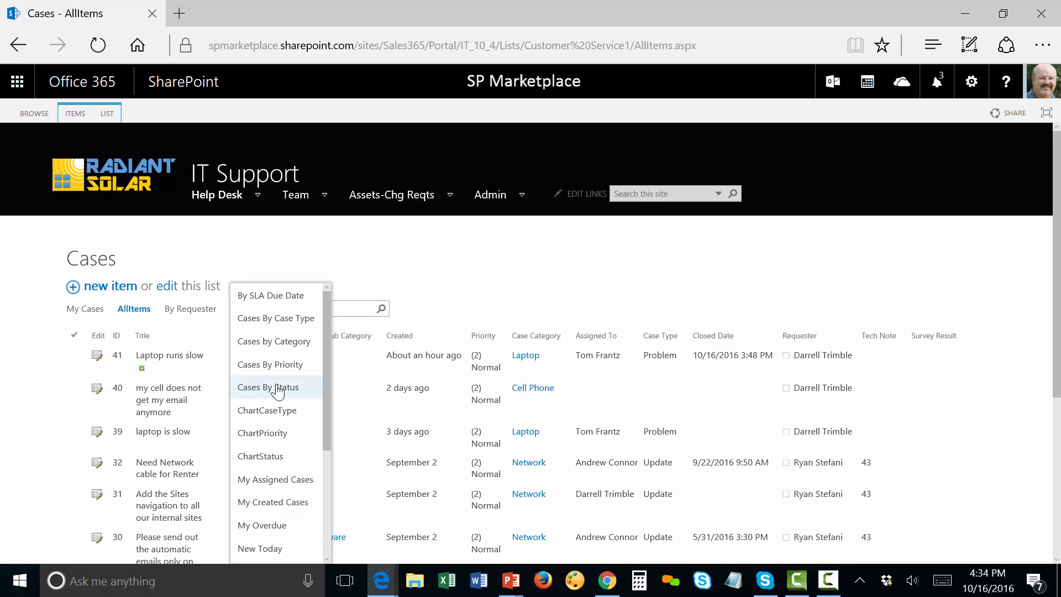
left_click(279, 366)
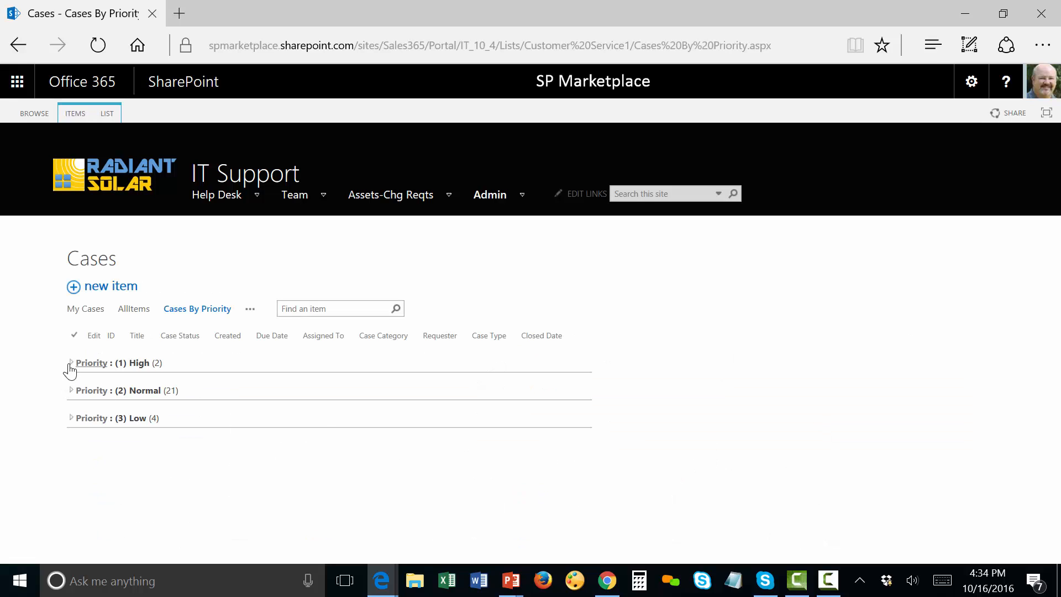
left_click(71, 363)
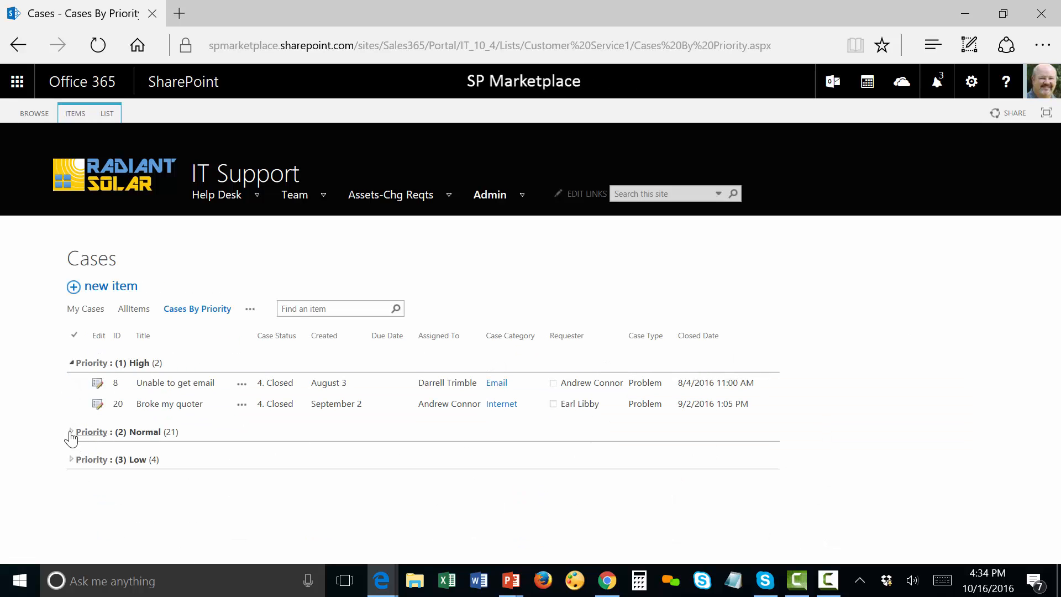
left_click(71, 432)
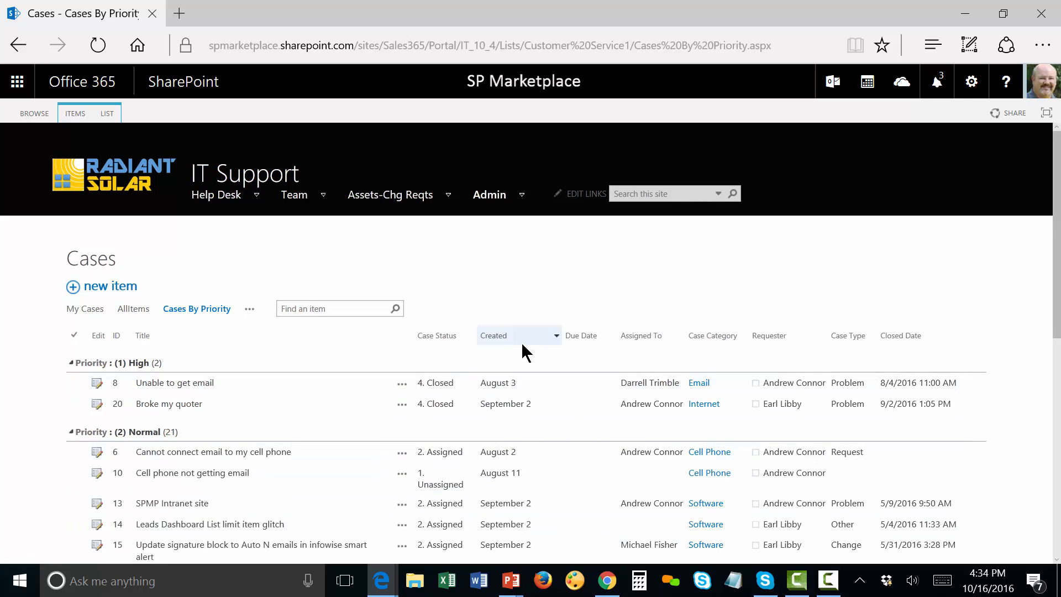
Step: Filter the Assigned To column to the first named staff member in the assignee list
left_click(679, 336)
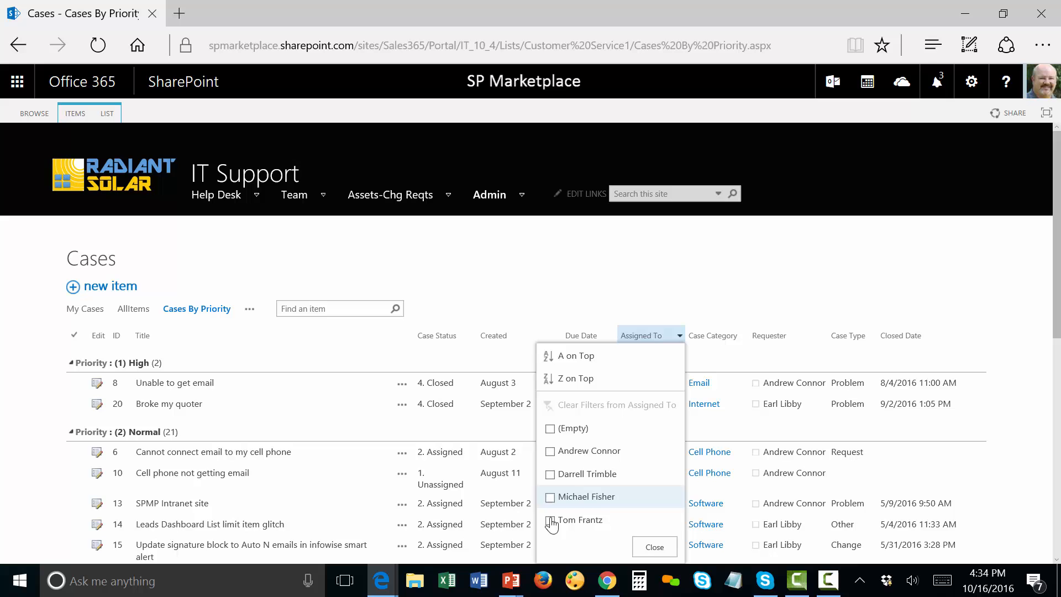
left_click(550, 450)
left_click(654, 546)
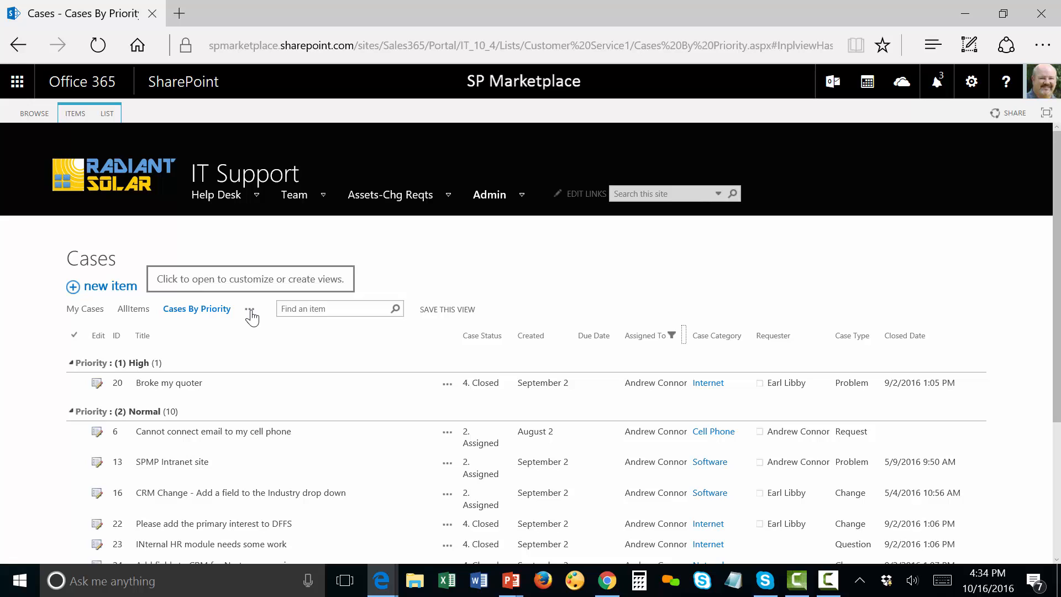
Step: Open the Help Desk Dashboard report and select July in the chart of cases by created month
mouse_move(232, 201)
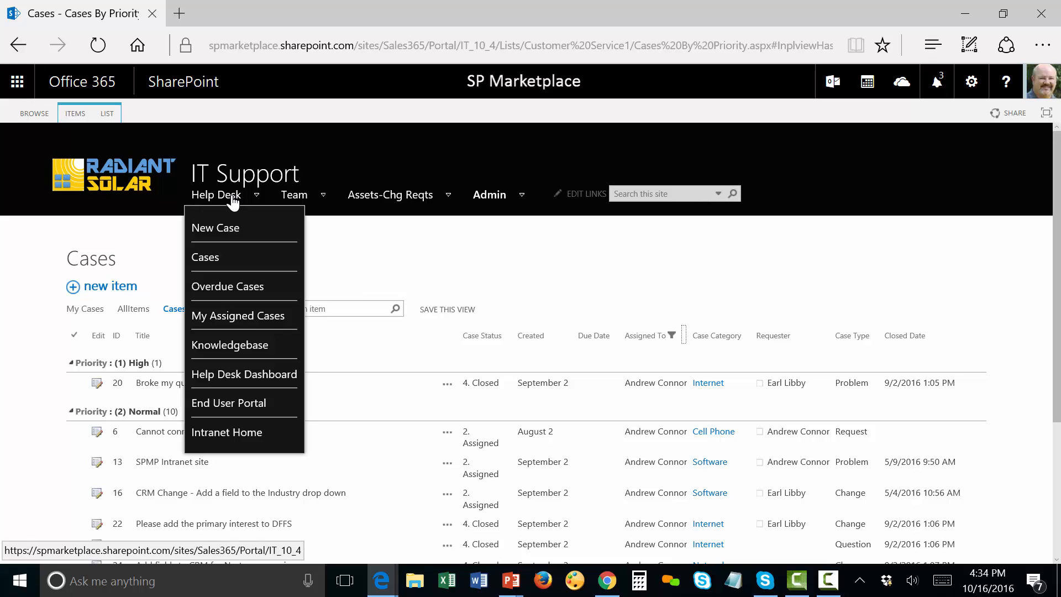
left_click(271, 381)
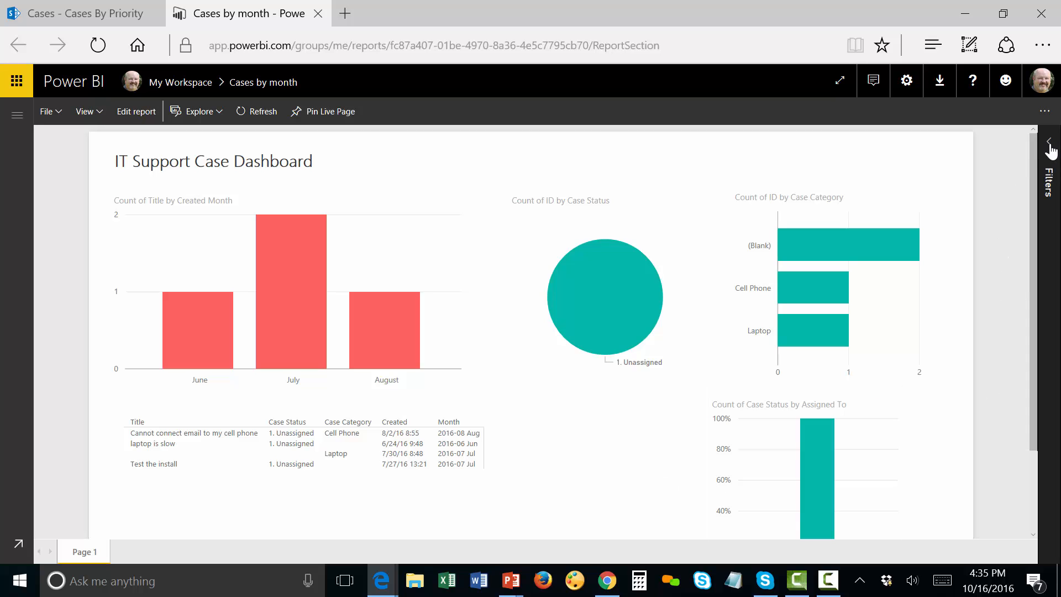
left_click(286, 303)
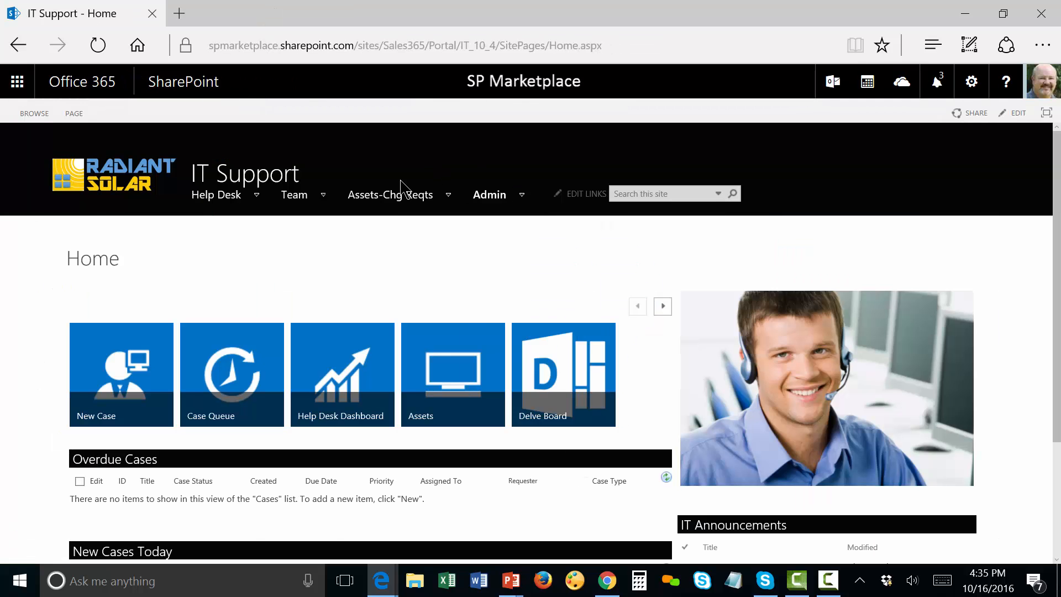
Step: Open the list of all IT assets and look through the asset entries
mouse_move(390, 200)
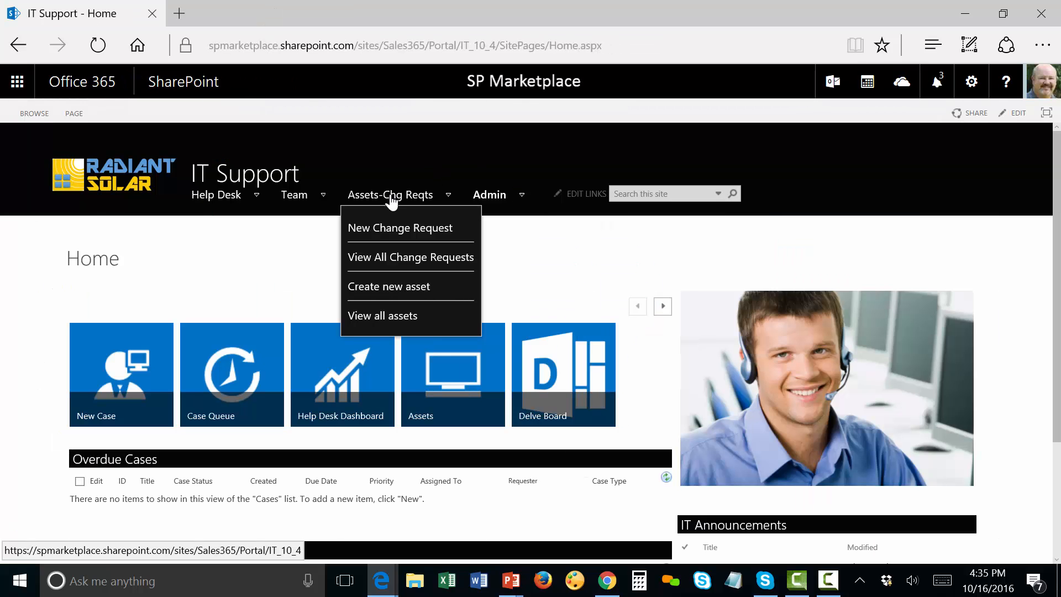
left_click(396, 325)
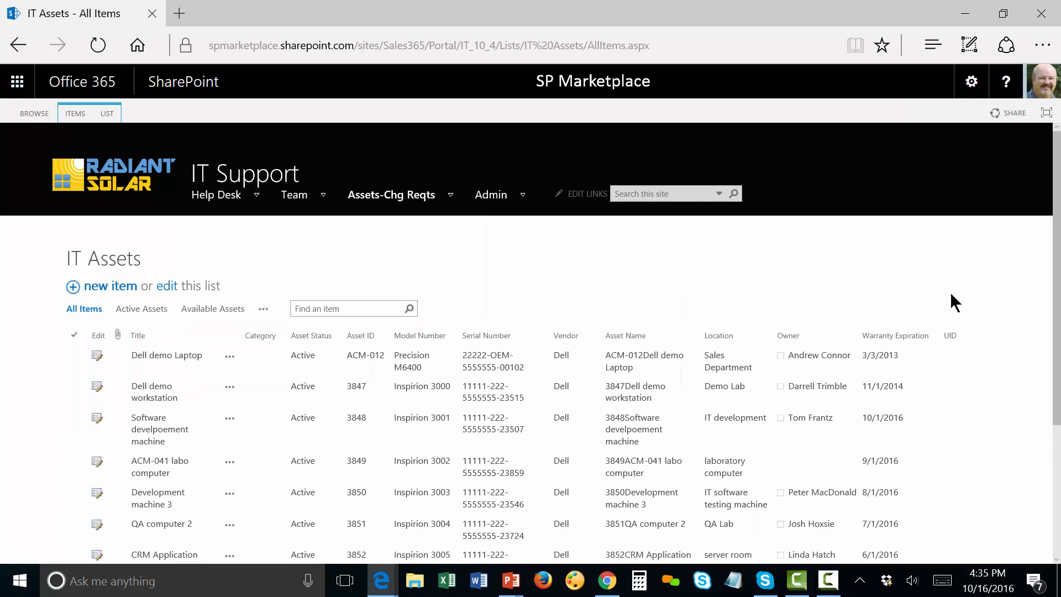
scroll(1056, 252, "down", 2)
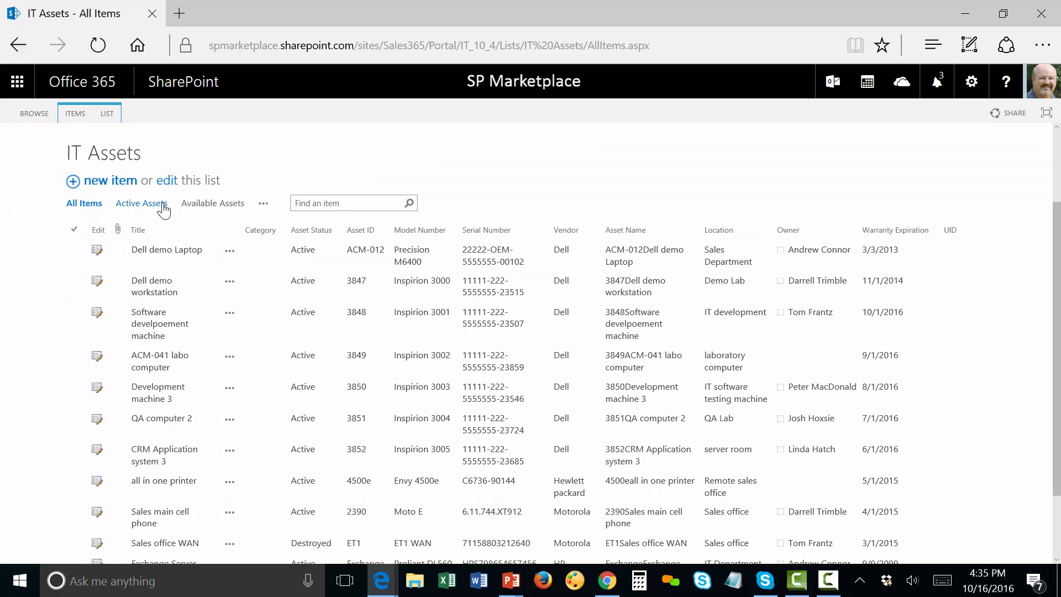
Step: Show the IT assets in the By Category view and expand the category group to examine its assets
left_click(263, 204)
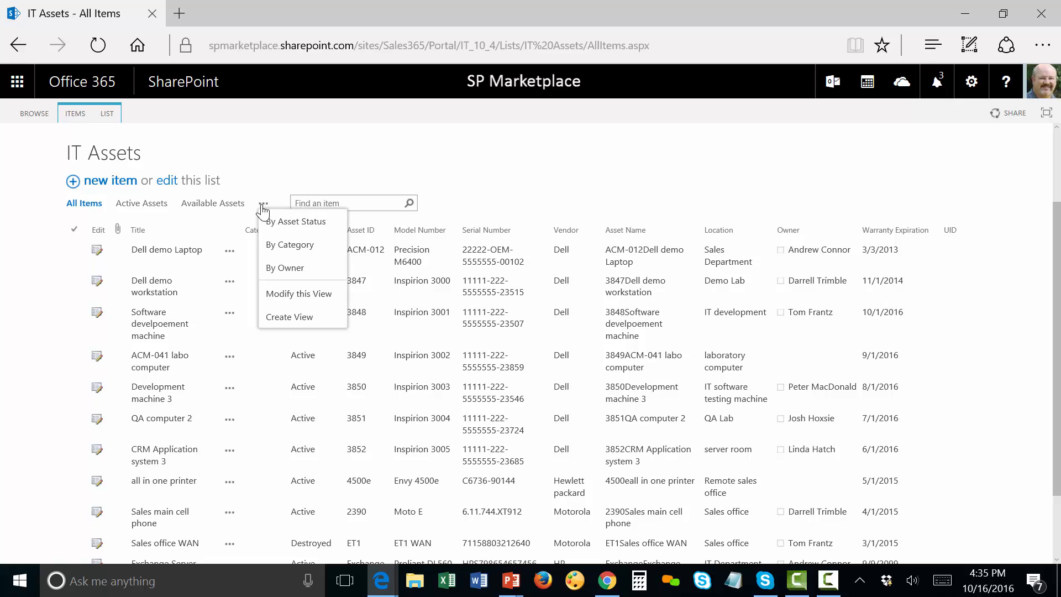
left_click(296, 243)
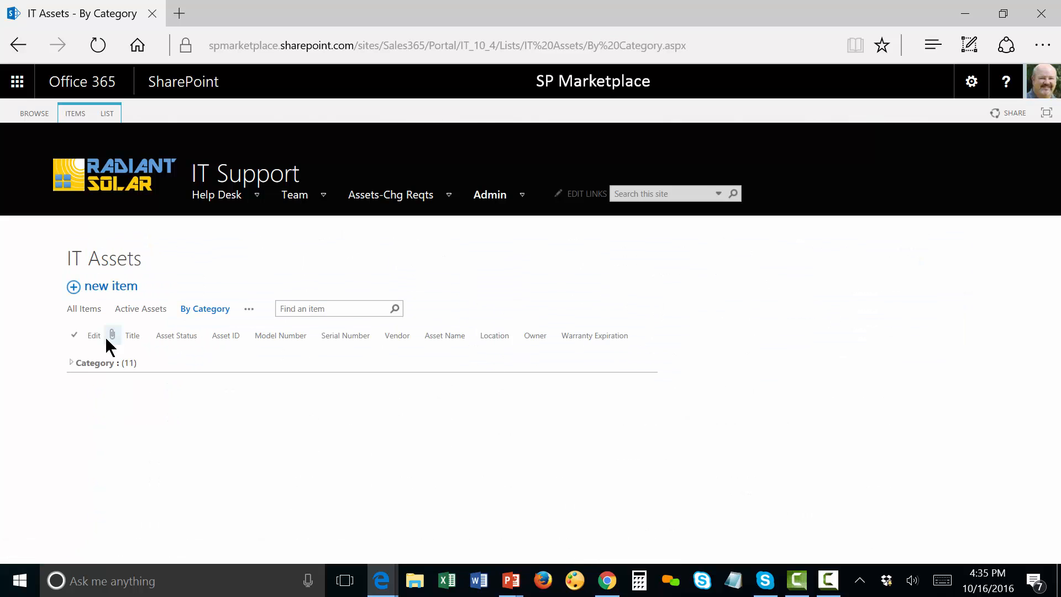
left_click(71, 363)
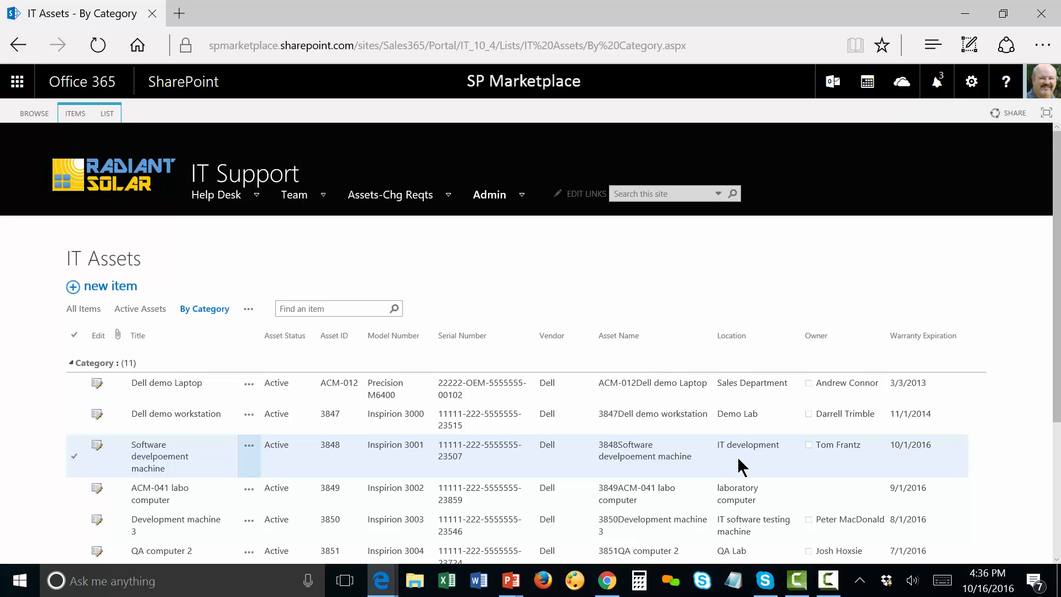
Step: Open the team's My Workspace page, look through the assigned cases, tasks and documents, and return to the IT Support home page
mouse_move(406, 199)
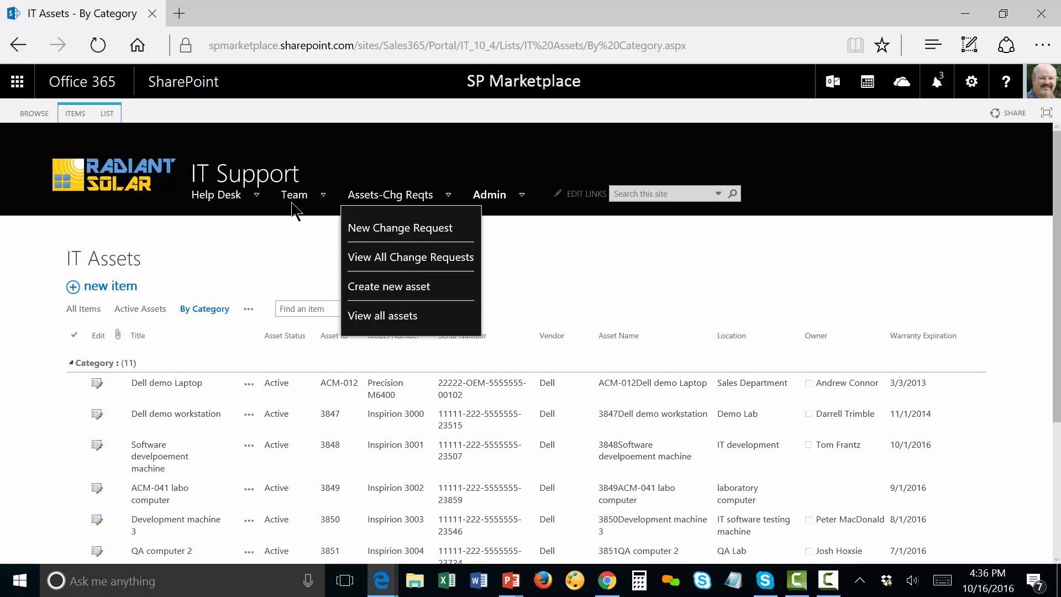
mouse_move(299, 200)
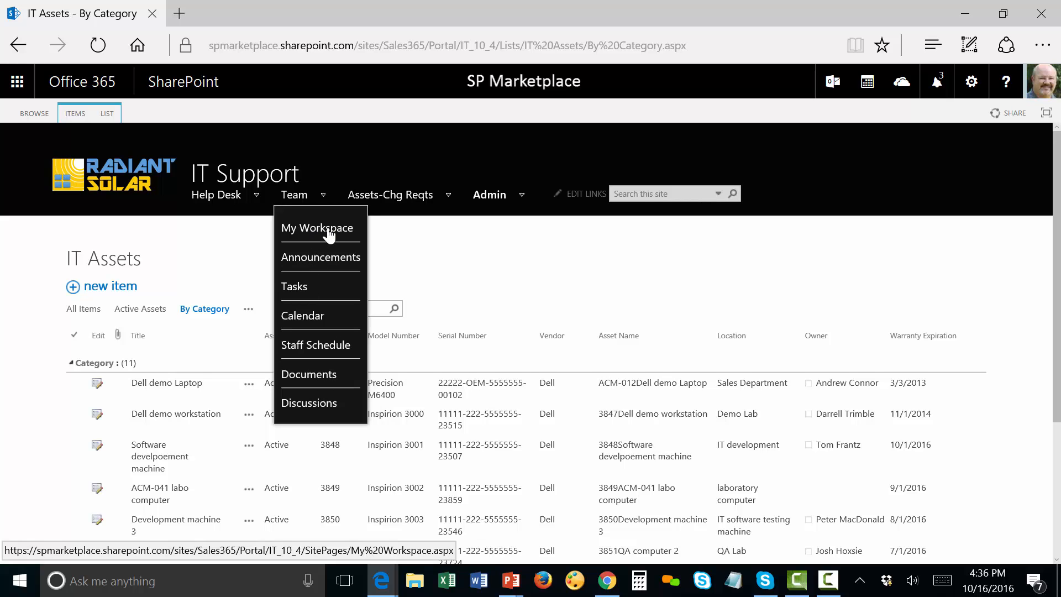
left_click(328, 234)
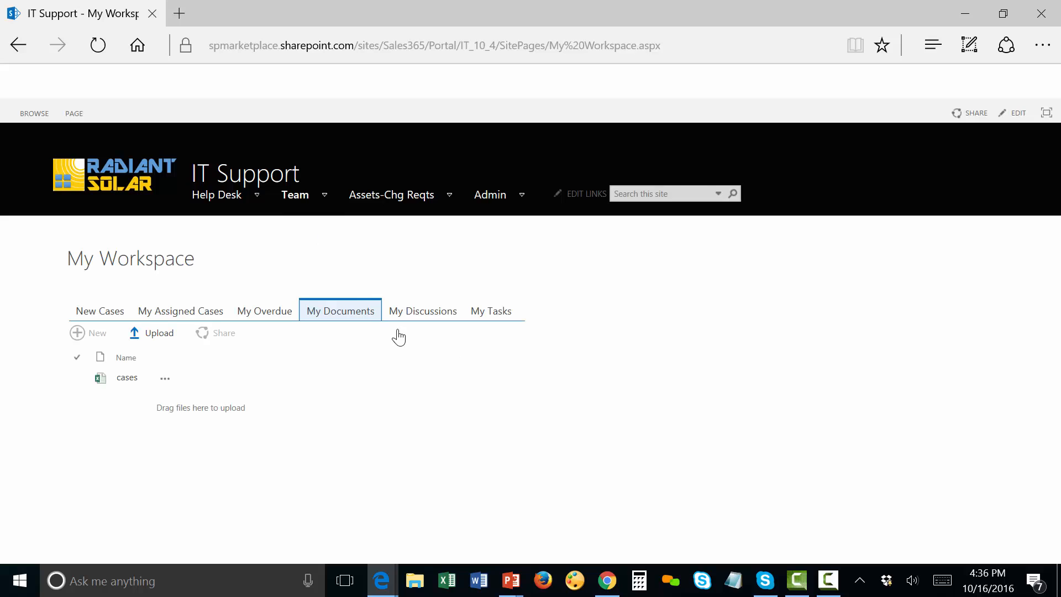
left_click(158, 317)
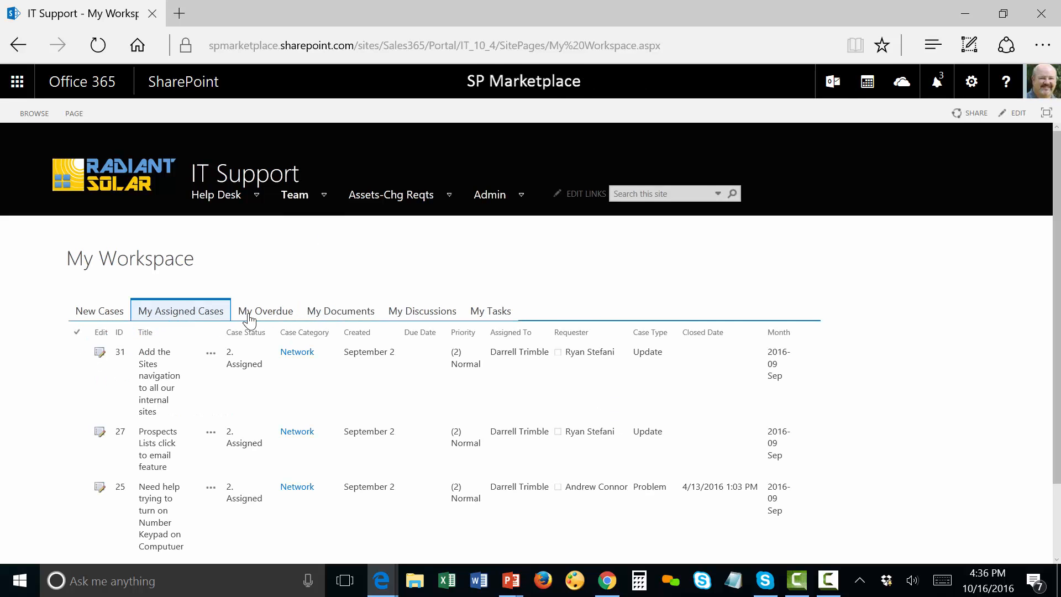
left_click(497, 314)
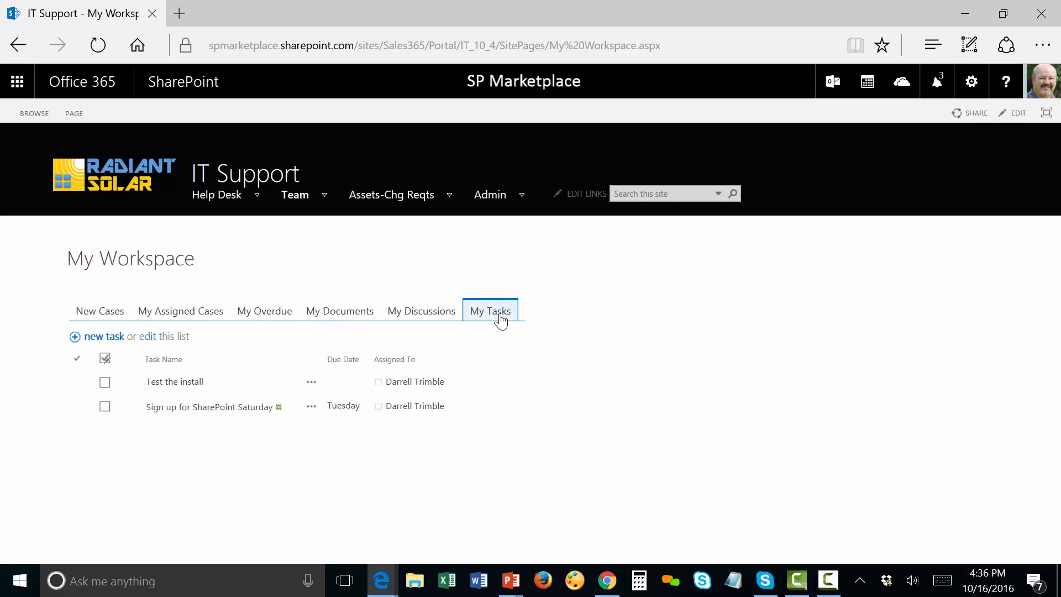
left_click(355, 314)
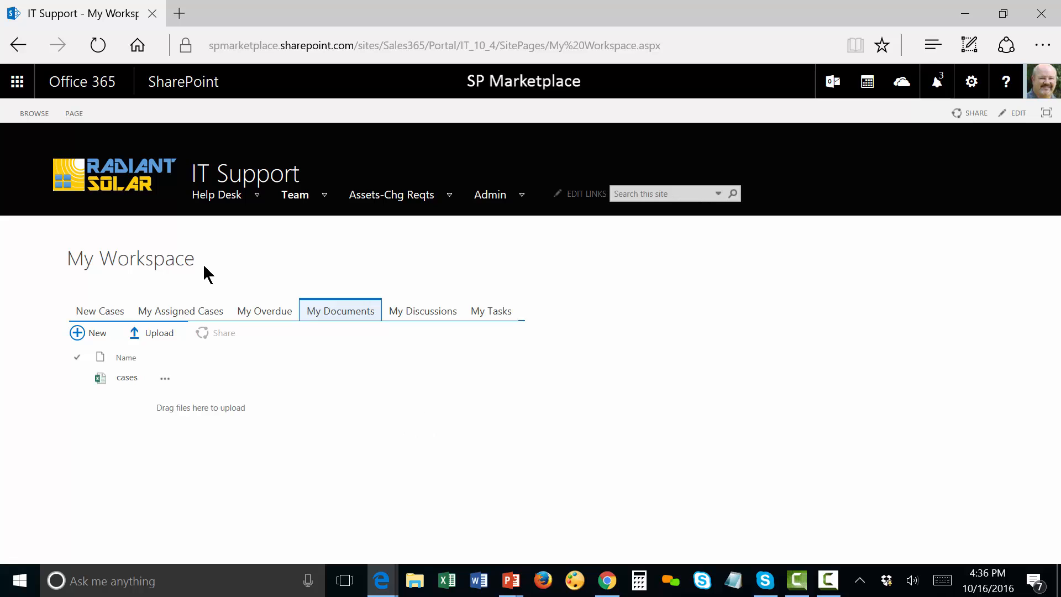
left_click(110, 184)
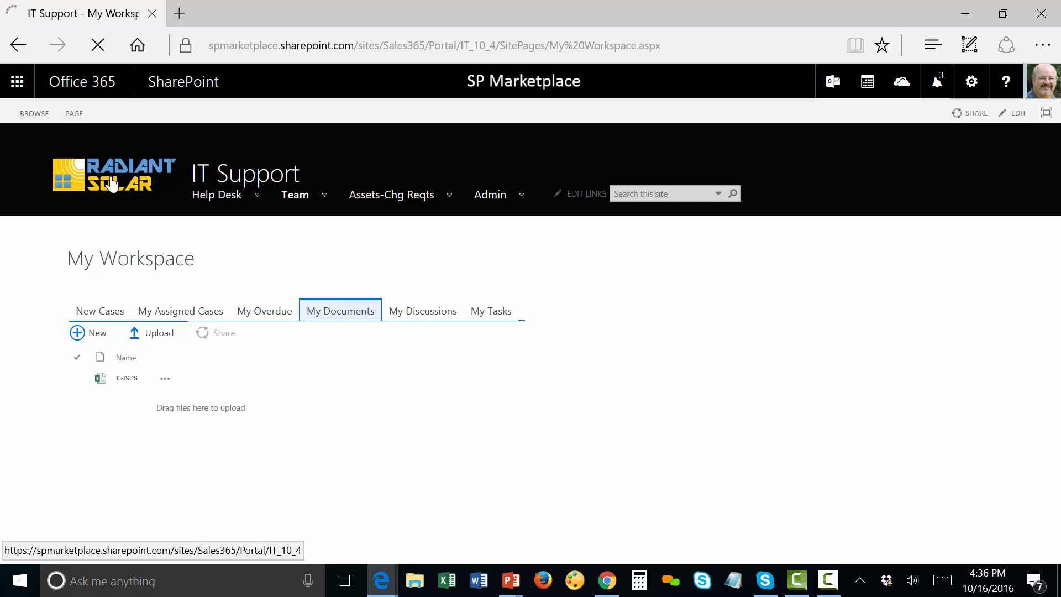